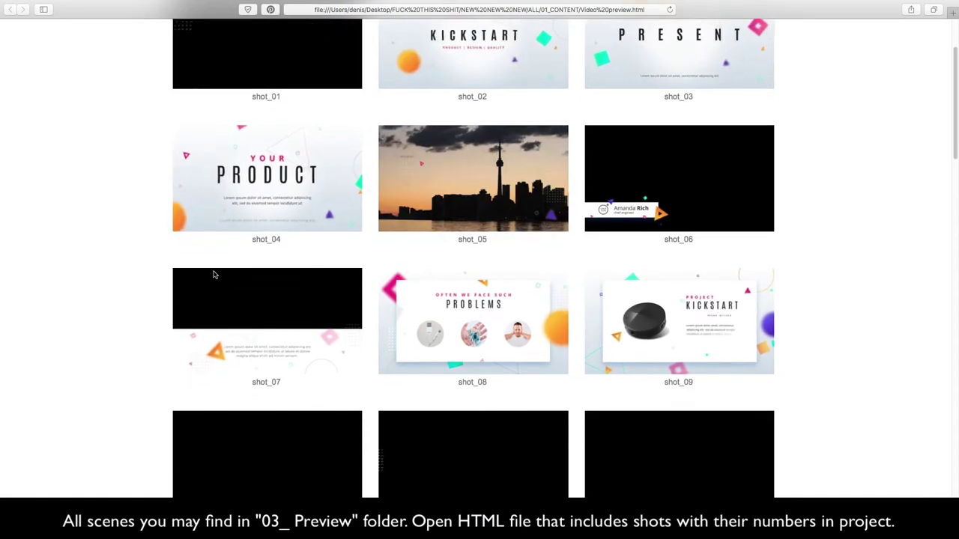
# Browse the Video preview page to examine the numbered shots from shot_01 through shot_21
pyautogui.scroll(-2, 211, 277)
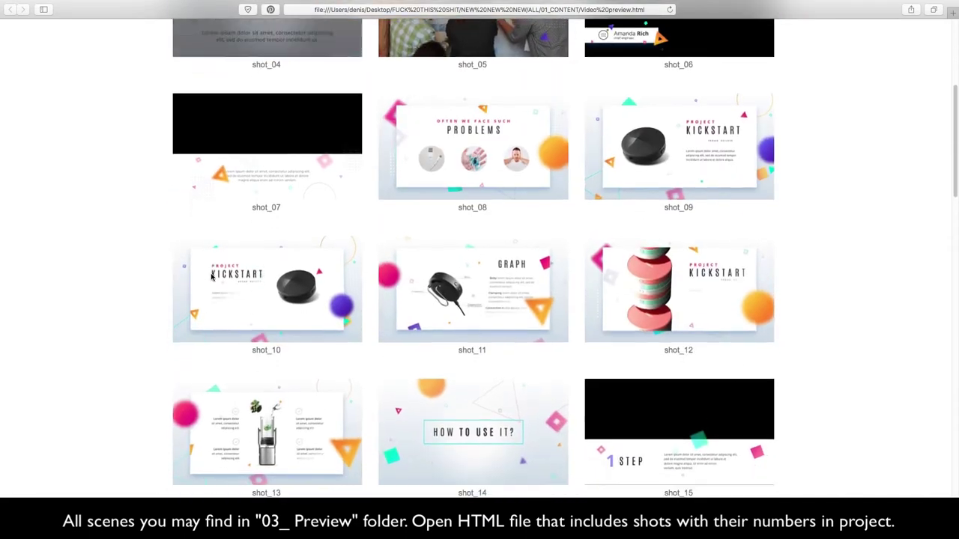
pyautogui.scroll(-7, 210, 280)
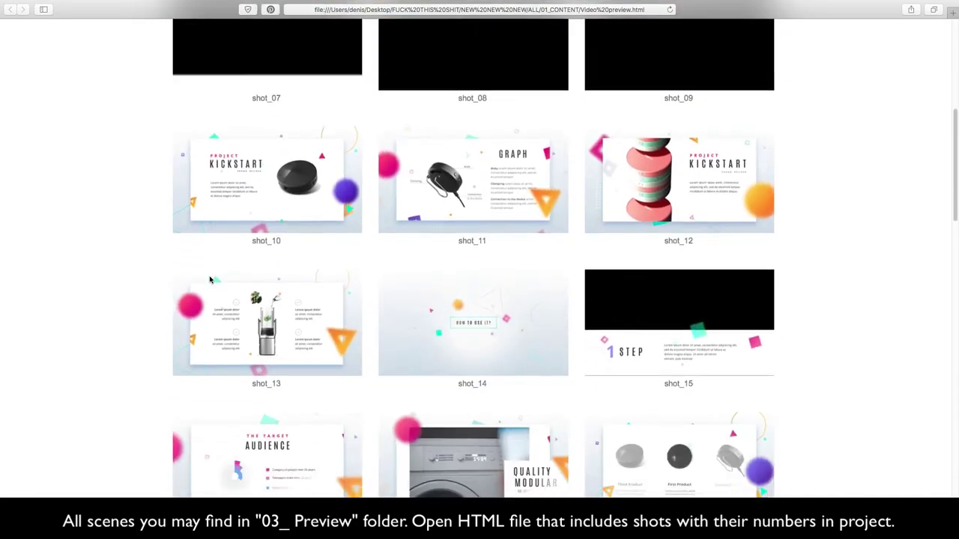
pyautogui.scroll(-12, 209, 279)
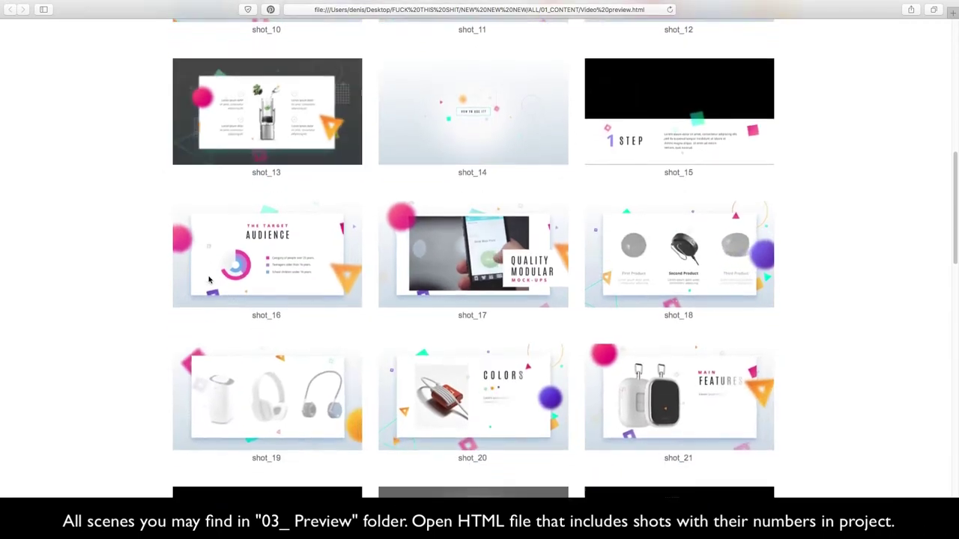
pyautogui.scroll(-5, 206, 281)
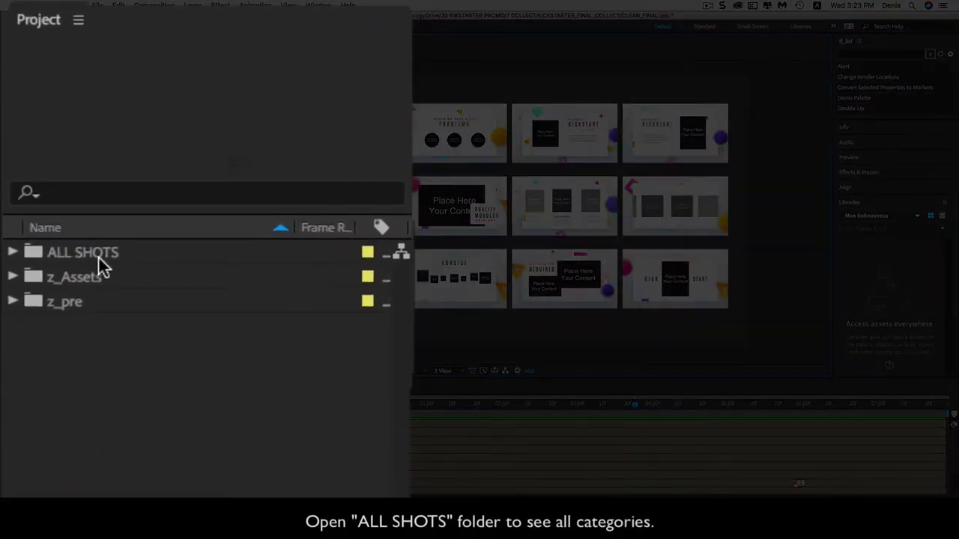
# Switch to After Effects, expand the ALL SHOTS folder and go through its category folders from 01_CONTENT to 07_OTHER
pyautogui.click(36, 131)
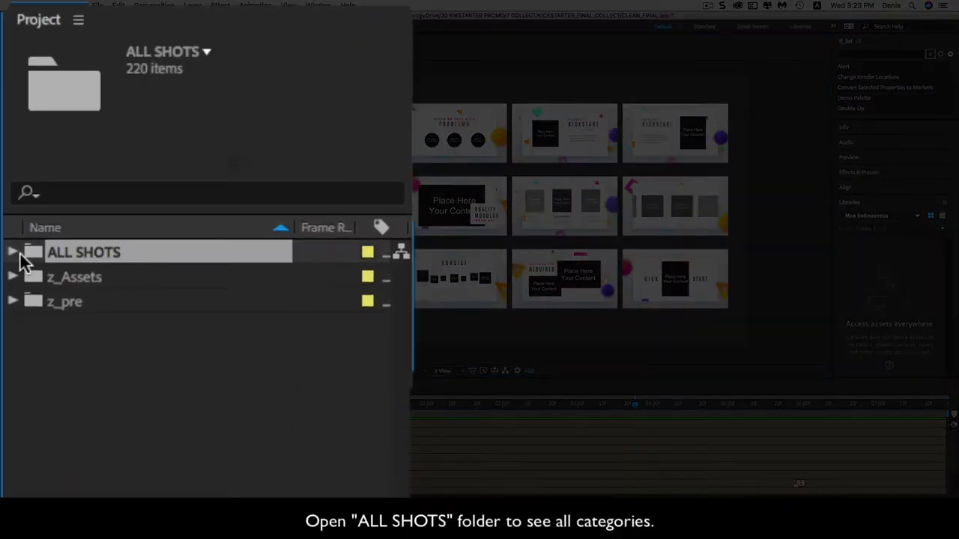
pyautogui.click(13, 254)
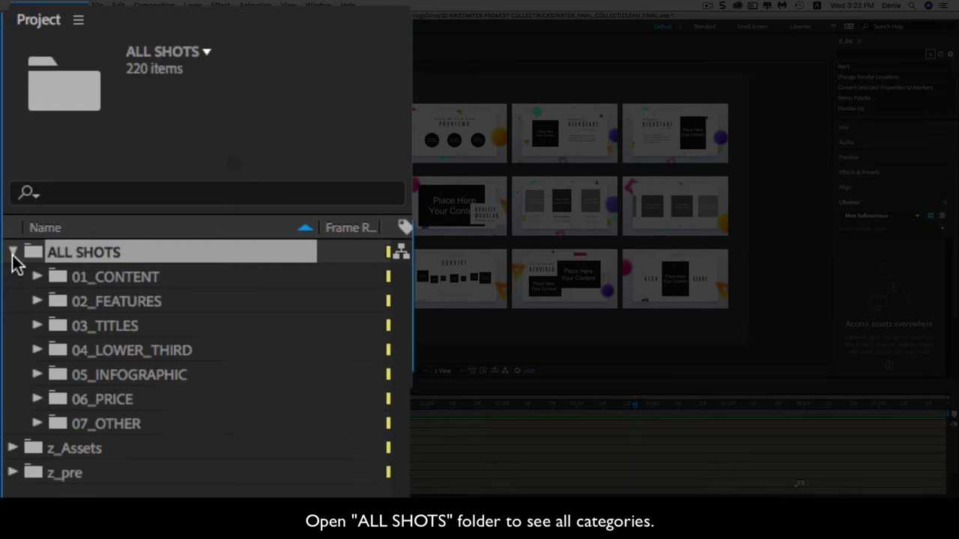
pyautogui.click(156, 275)
pyautogui.press('Down')
pyautogui.press('Down')
pyautogui.press('Down')
pyautogui.press('Down')
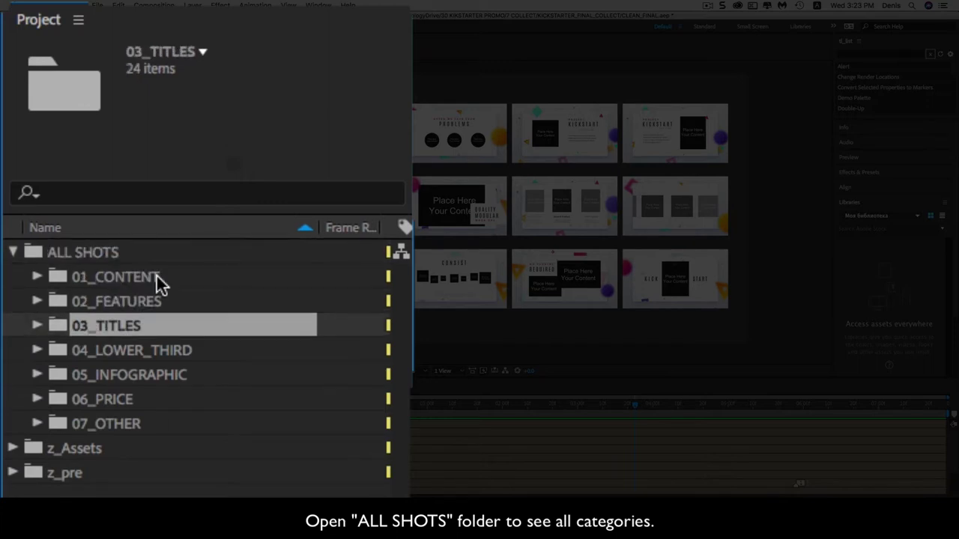
pyautogui.press('Down')
pyautogui.press('Down')
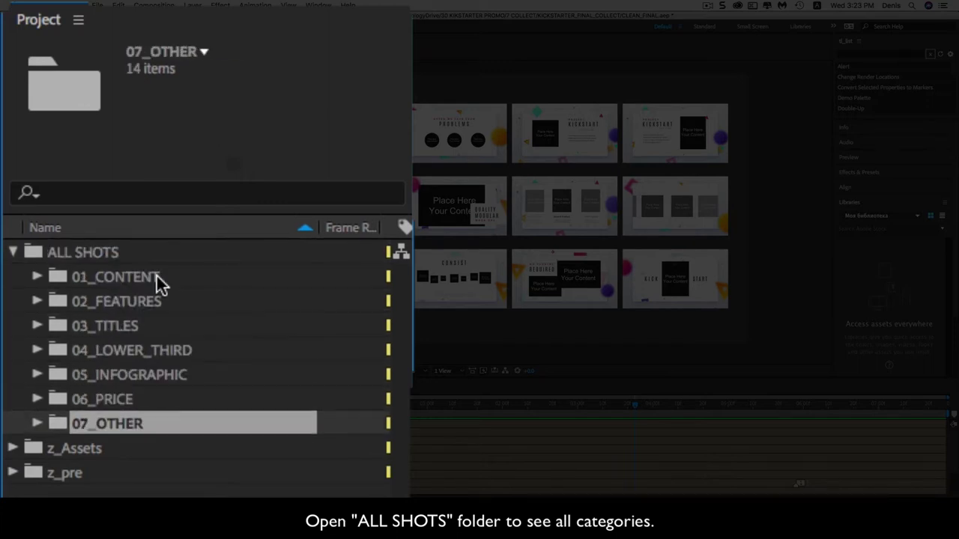
# Expand the 01_CONTENT folder and view the 00_CONTENT GRID composition
pyautogui.click(157, 275)
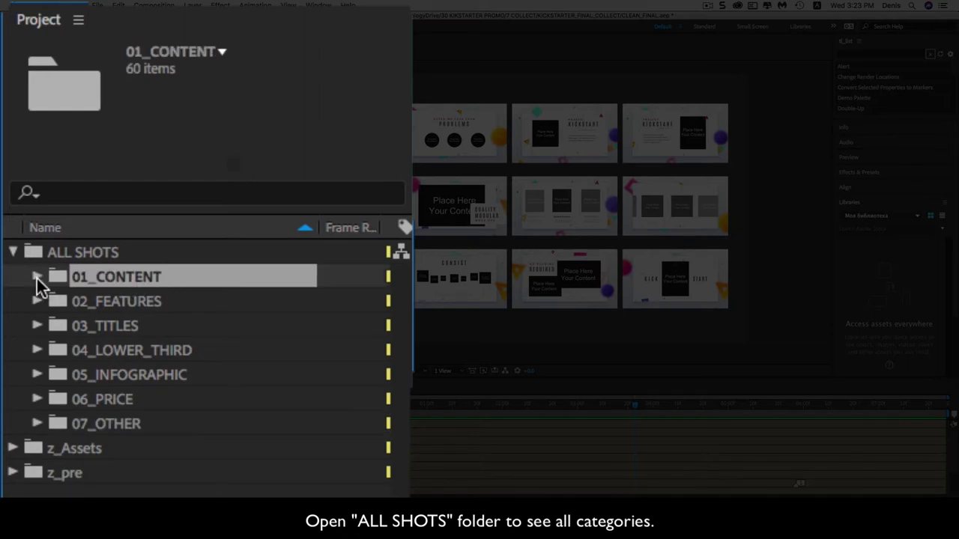
pyautogui.click(37, 277)
pyautogui.click(142, 302)
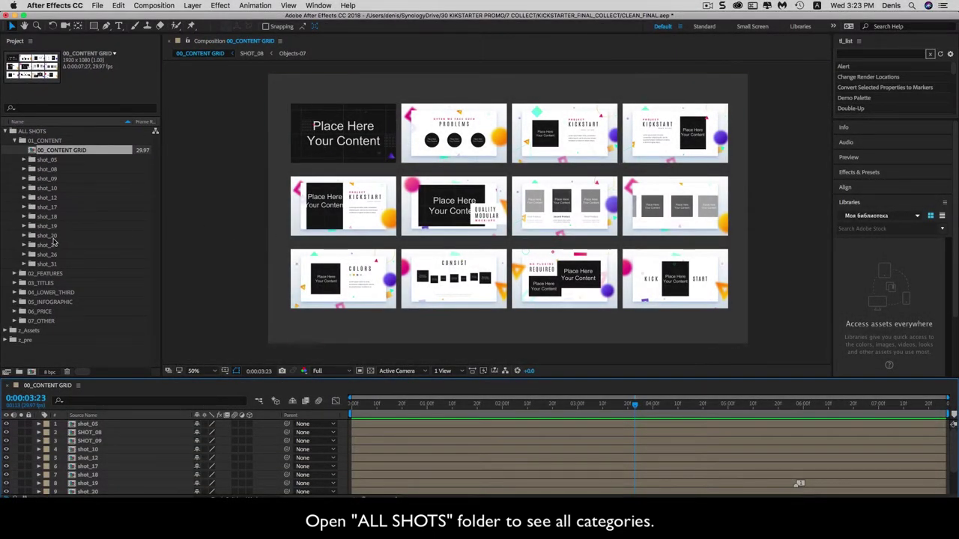
# Expand the 02_FEATURES folder and open the 00_FEATURES GRID composition to view its shots
pyautogui.click(52, 274)
pyautogui.click(15, 274)
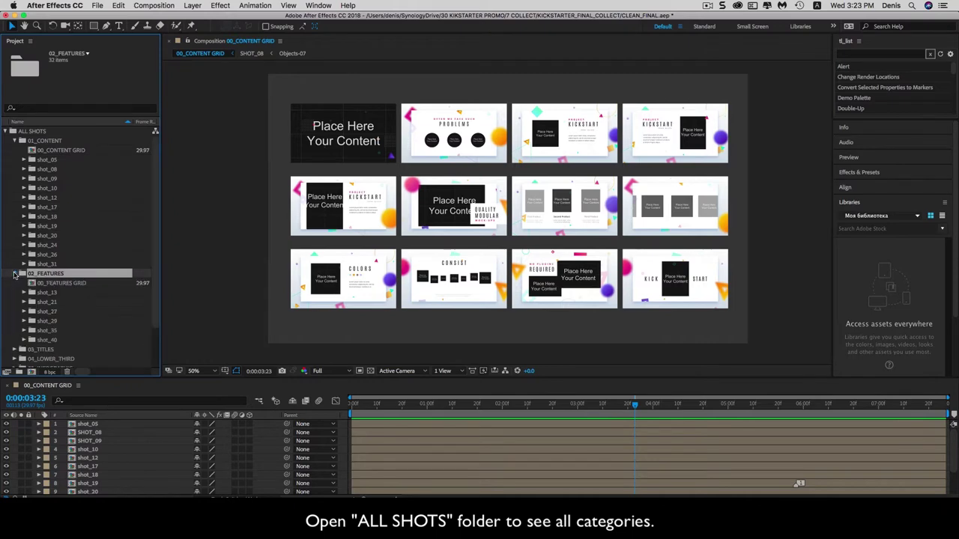
pyautogui.scroll(-2, 45, 263)
pyautogui.click(63, 247)
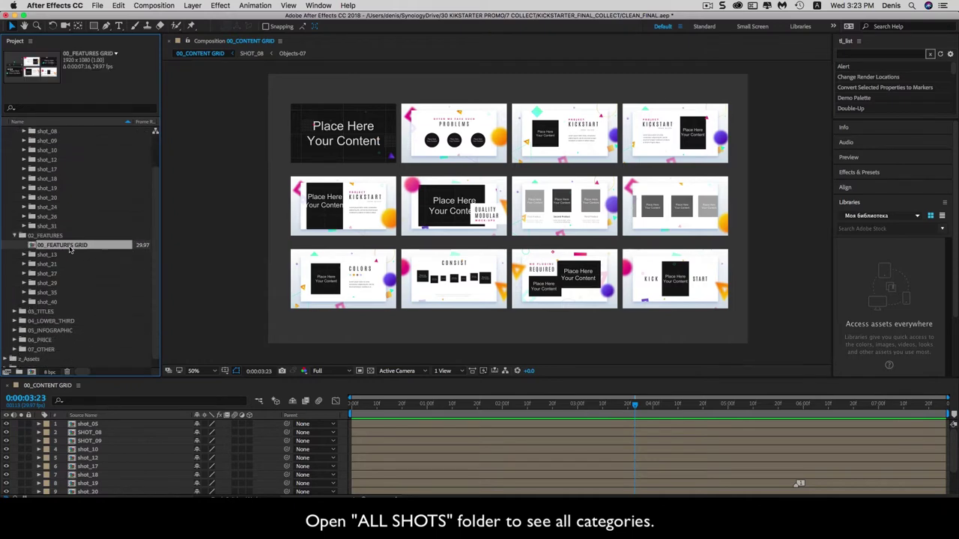
pyautogui.doubleClick(70, 249)
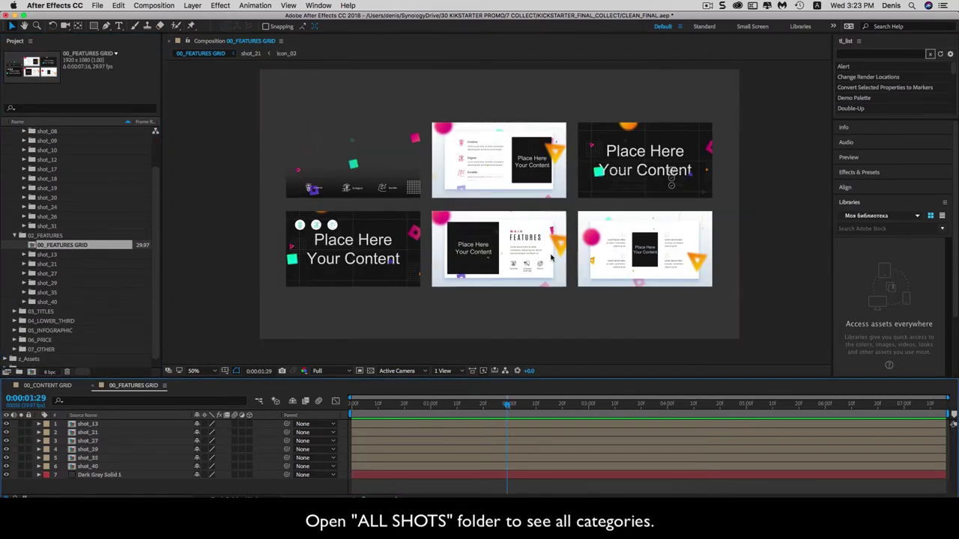
# Expand the 03_TITLES folder and open the 00_TITLES GRID composition to view the title shots
pyautogui.scroll(-1, 66, 279)
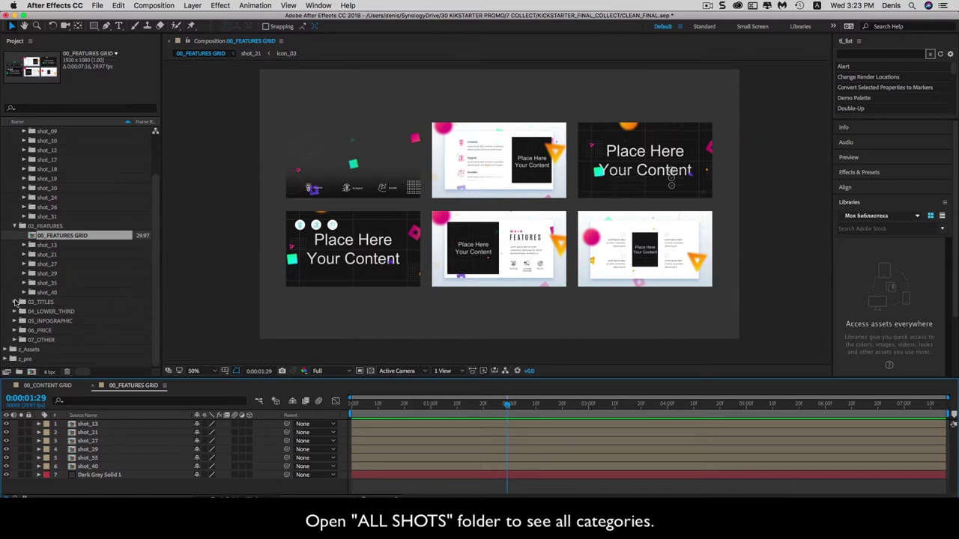
pyautogui.click(15, 302)
pyautogui.scroll(-12, 63, 263)
pyautogui.click(33, 199)
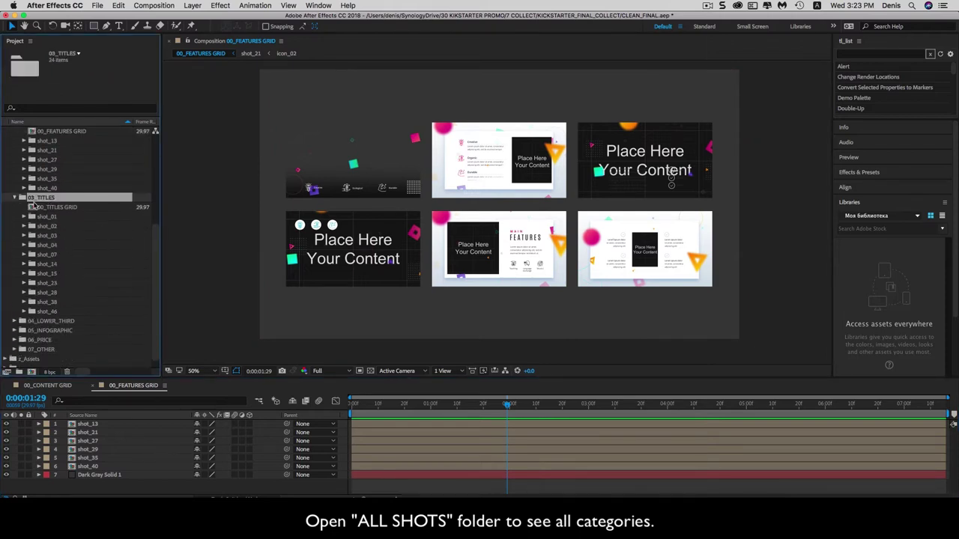
pyautogui.doubleClick(54, 207)
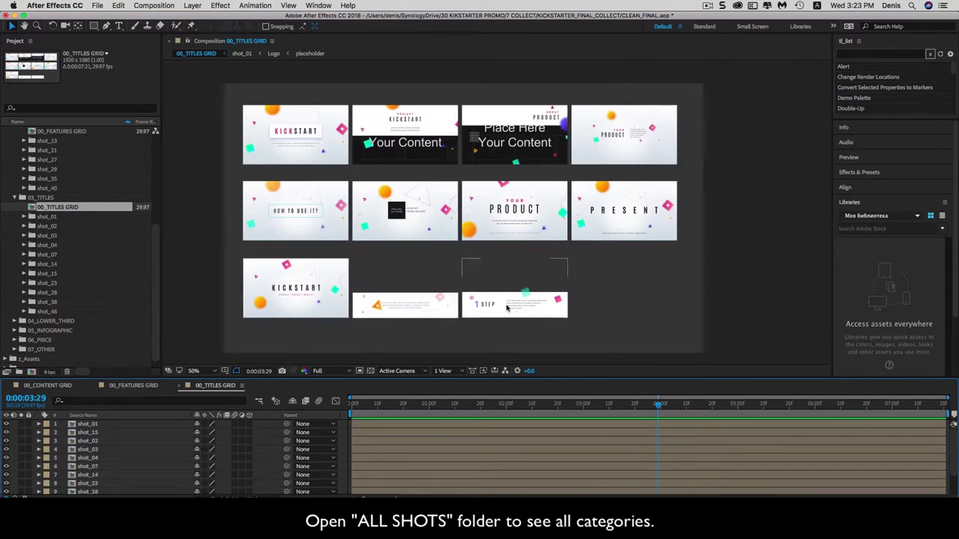
# Expand the 04_LOWER_THIRD folder and open the 00_LOWER THIRDS GRID composition
pyautogui.scroll(-2, 75, 225)
pyautogui.doubleClick(51, 302)
pyautogui.doubleClick(68, 302)
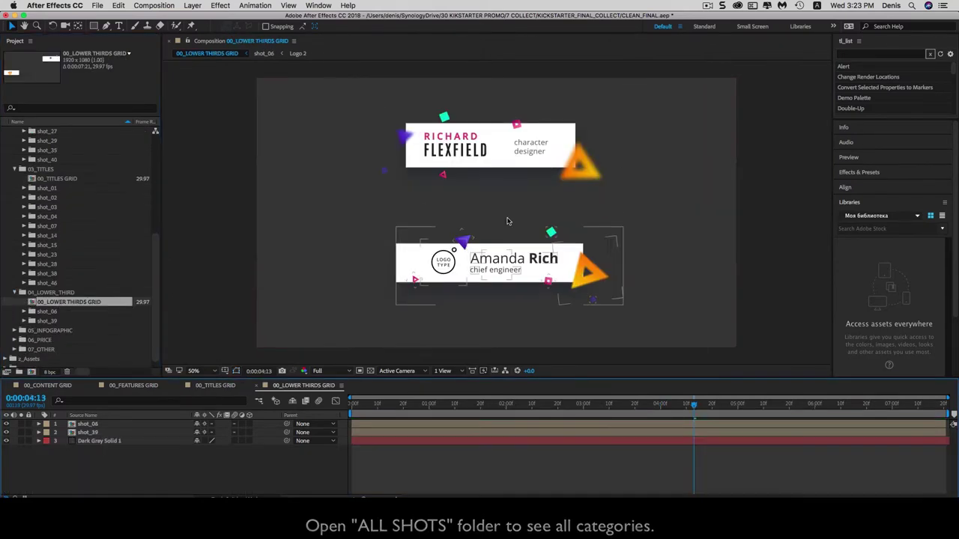
# Expand the 05_INFOGRAPHIC folder and open the 00_INFORRAPHIC GRID composition
pyautogui.doubleClick(51, 330)
pyautogui.scroll(-2, 58, 322)
pyautogui.doubleClick(67, 282)
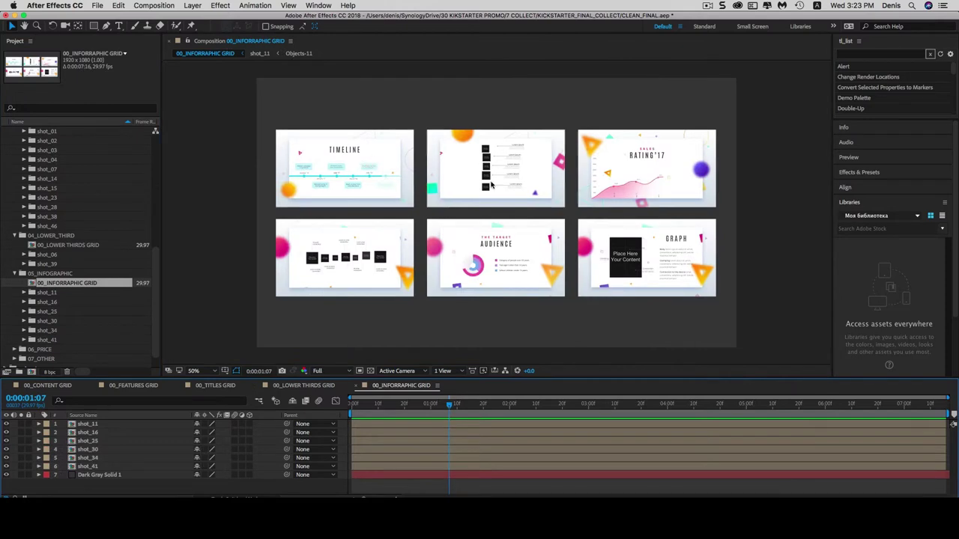
# Expand the 06_PRICE folder and open the 00_PRICE GRID composition
pyautogui.doubleClick(42, 349)
pyautogui.scroll(-2, 51, 337)
pyautogui.doubleClick(56, 311)
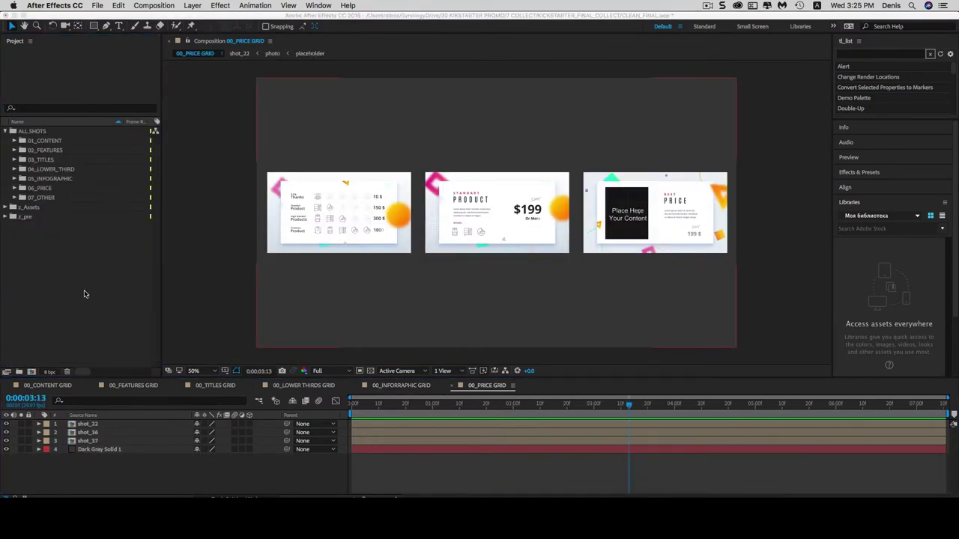
# Create a composition named NEW COMPOSITION 1 with the HDTV 1080 29.97 preset and a 30-second duration
pyautogui.click(85, 294)
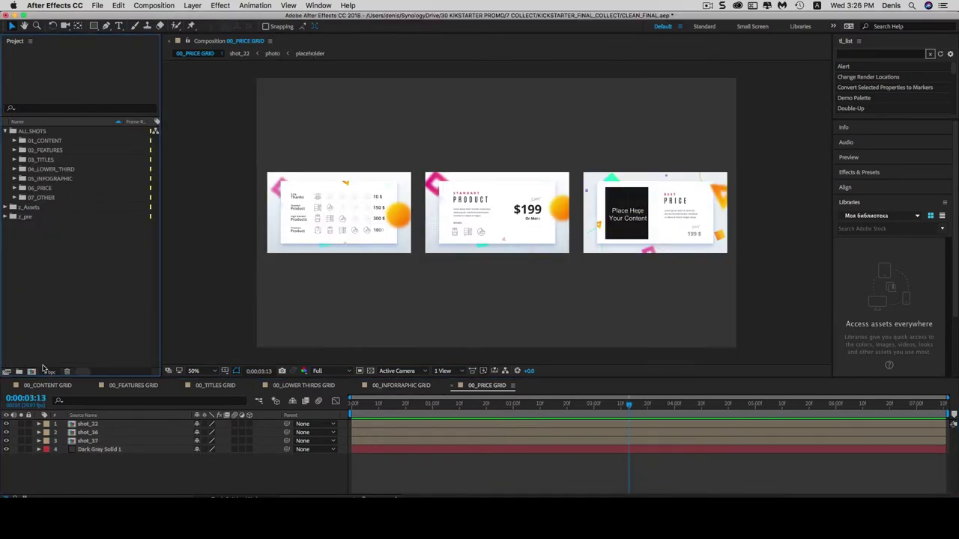
pyautogui.click(31, 372)
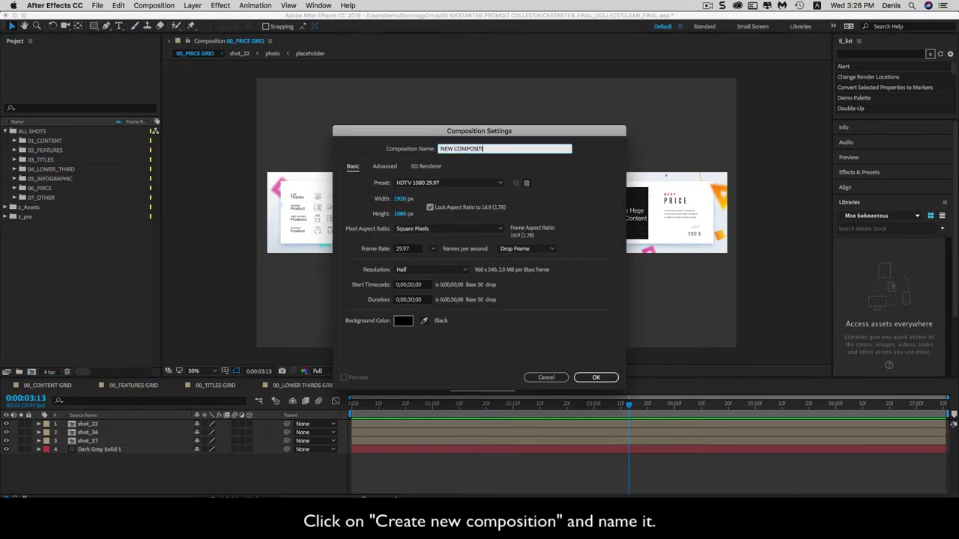
pyautogui.click(594, 377)
pyautogui.click(597, 378)
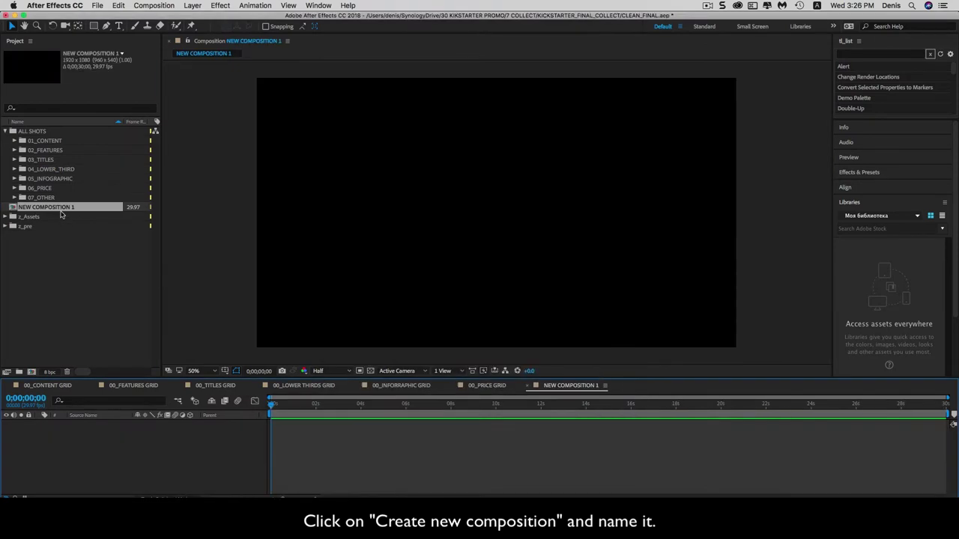
# Open 00_CONTENT GRID from the 01_CONTENT folder and reveal the layer source of the Quality Modular shot in the project
pyautogui.click(42, 143)
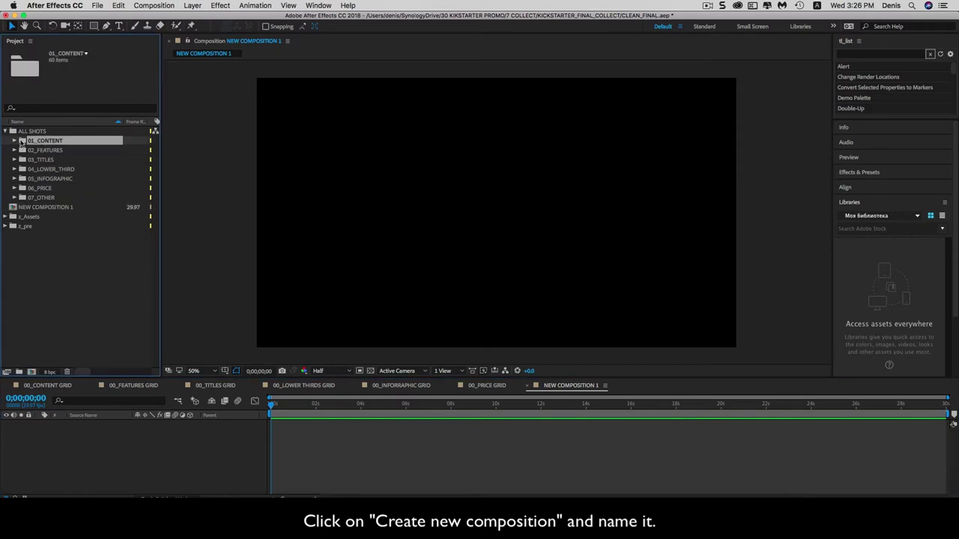
pyautogui.click(13, 141)
pyautogui.doubleClick(61, 150)
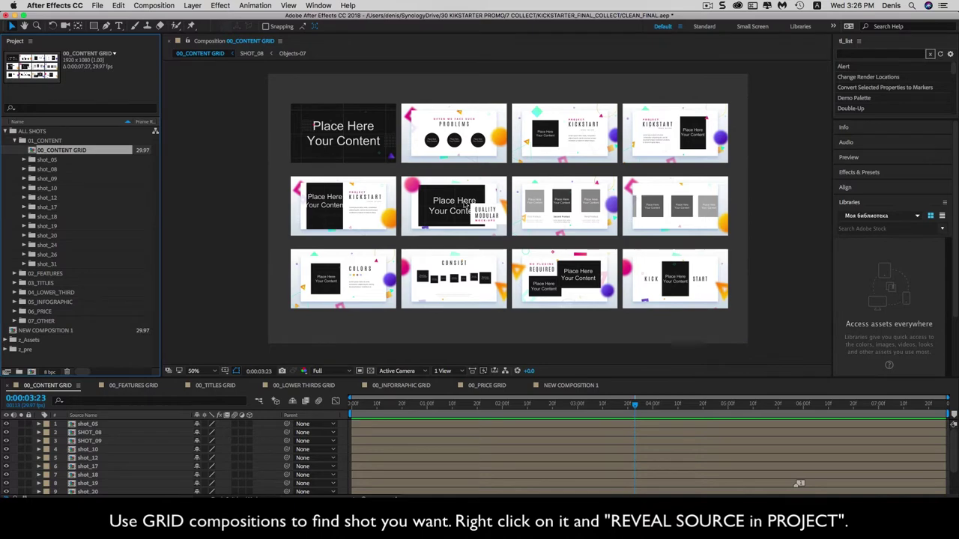
pyautogui.click(464, 206)
pyautogui.rightClick(458, 212)
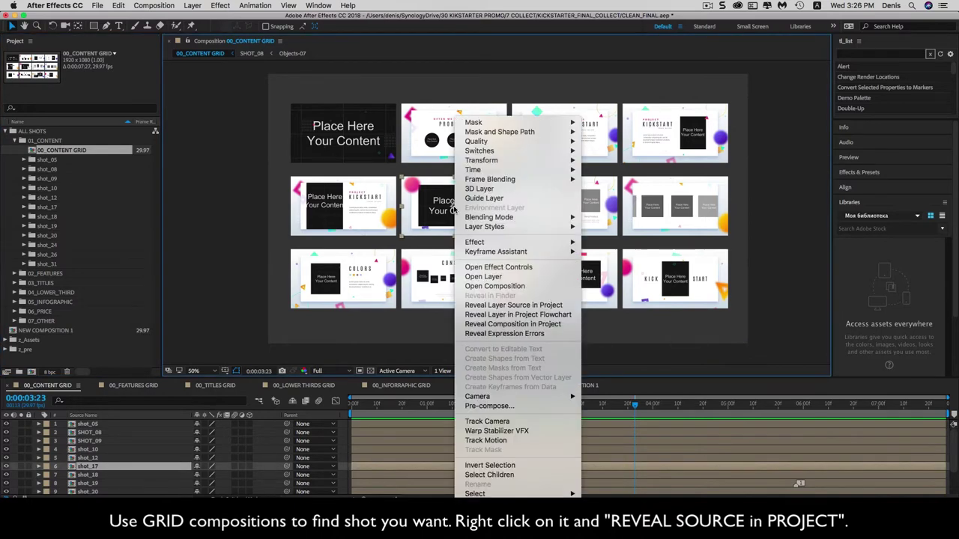
pyautogui.click(508, 306)
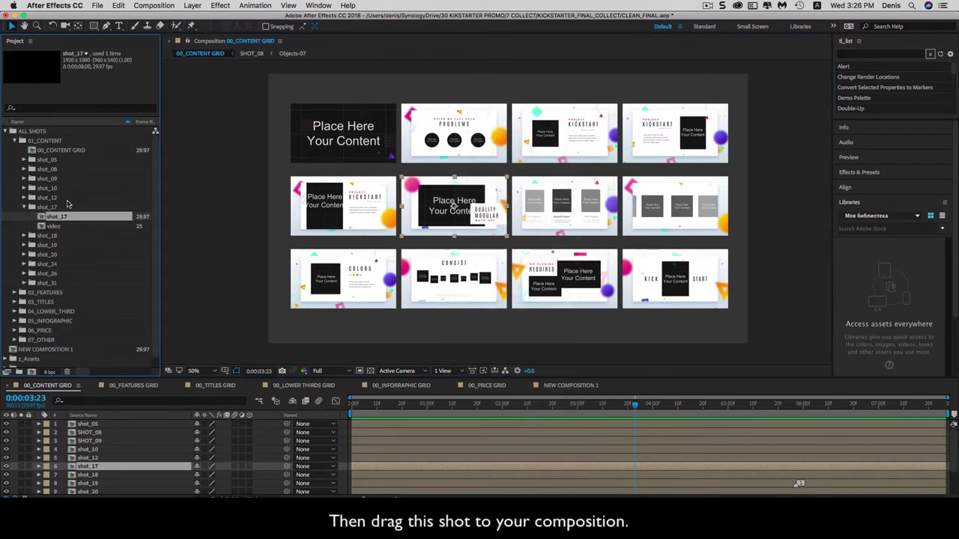
# Open NEW COMPOSITION 1, add the shot_17 composition at its start, and play back part of the shot
pyautogui.doubleClick(58, 350)
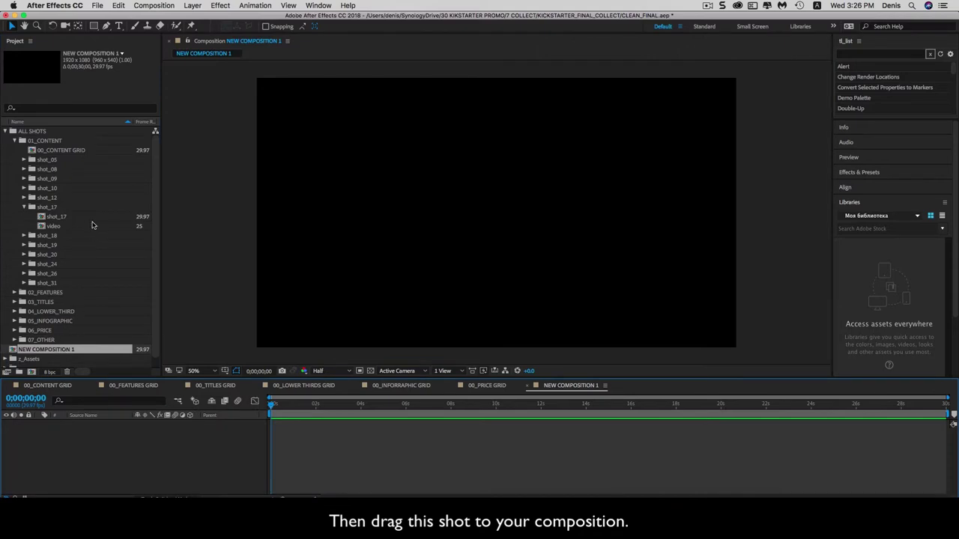
pyautogui.click(65, 217)
pyautogui.moveTo(76, 221); pyautogui.dragTo(150, 449)
pyautogui.moveTo(270, 405); pyautogui.dragTo(333, 417)
pyautogui.press('space')
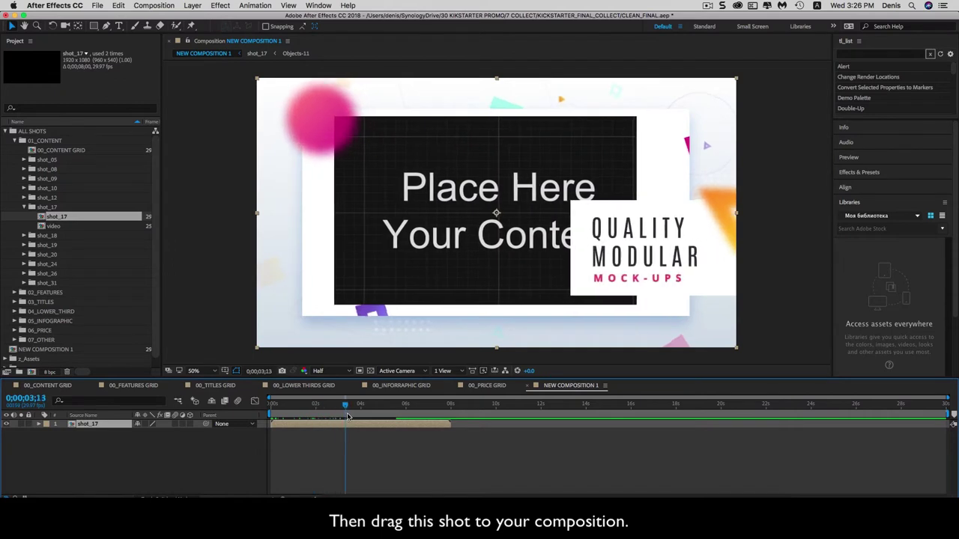
pyautogui.press('space')
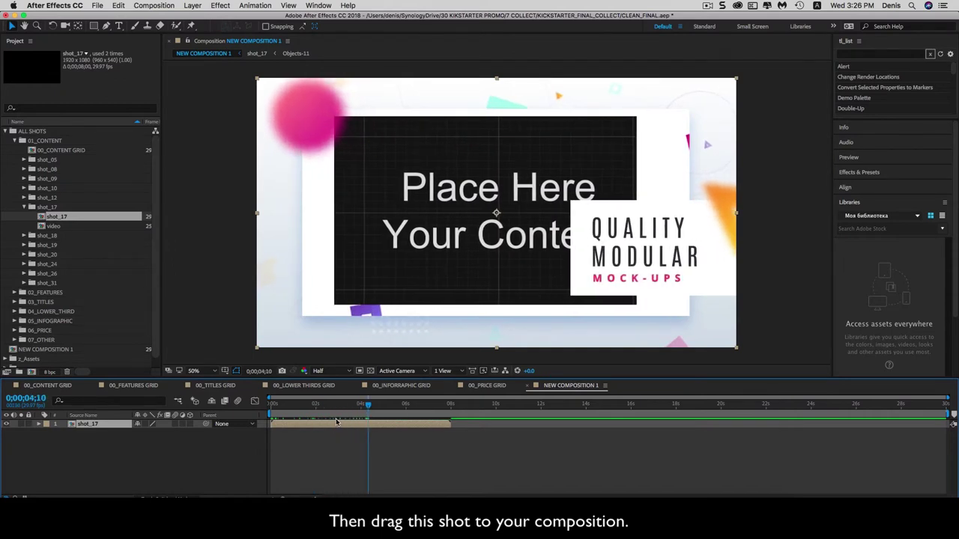
# Open the nested shot_17 composition and go through its text layers, ending with mock-ups selected
pyautogui.doubleClick(331, 427)
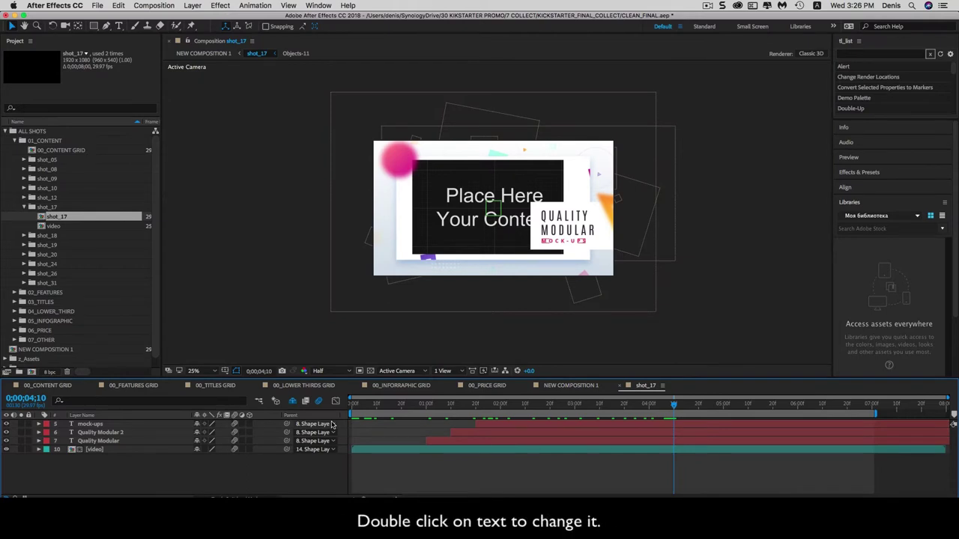
pyautogui.click(136, 424)
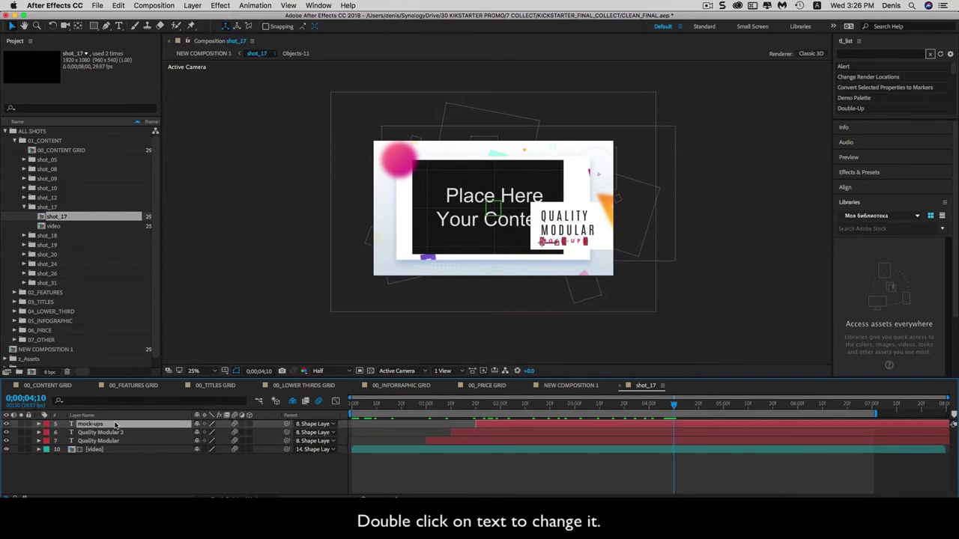
pyautogui.click(108, 432)
pyautogui.click(102, 441)
pyautogui.click(107, 424)
pyautogui.press('.')
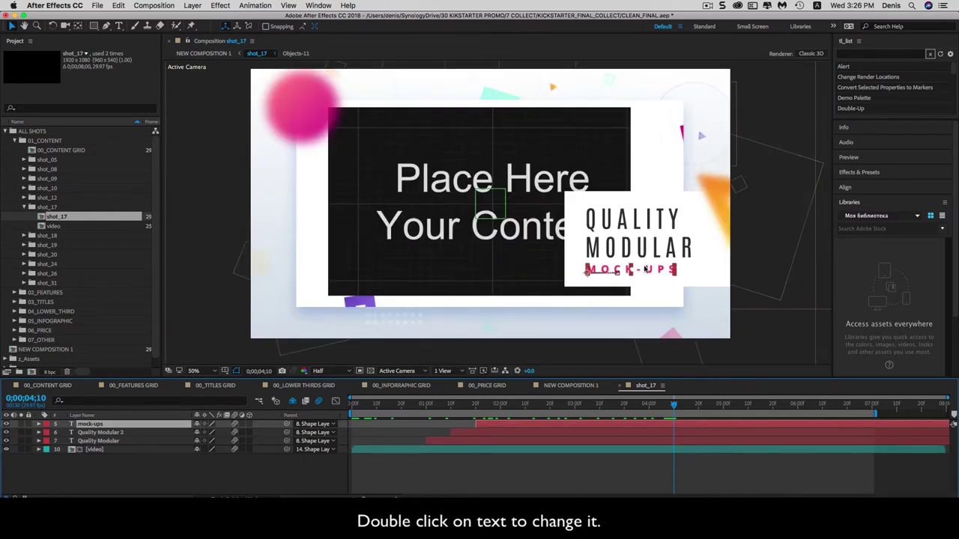
# Replace the MOCK-UPS text with OUR TEXT and the MODULAR text with QUALITY in the shot_17 composition
pyautogui.doubleClick(643, 269)
pyautogui.write('OUR TEXT')
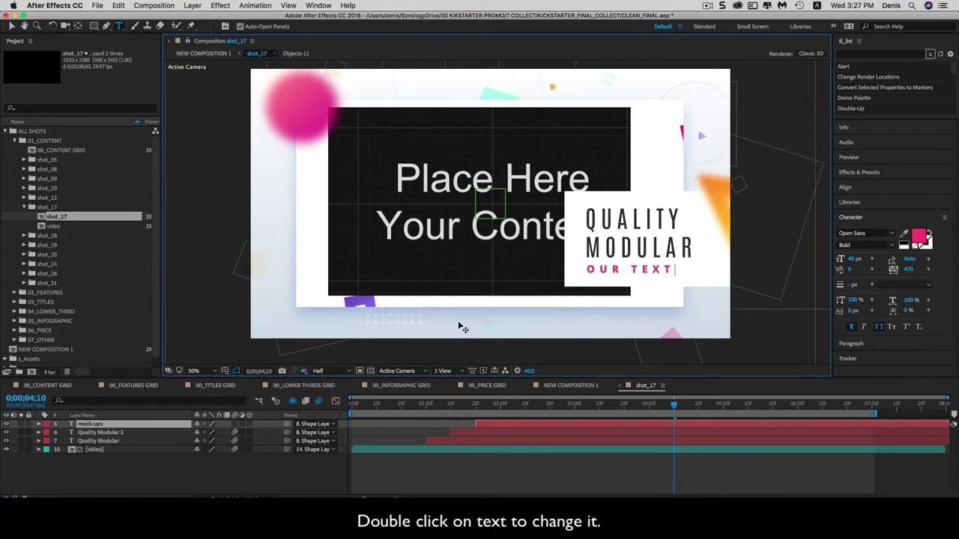
pyautogui.doubleClick(643, 246)
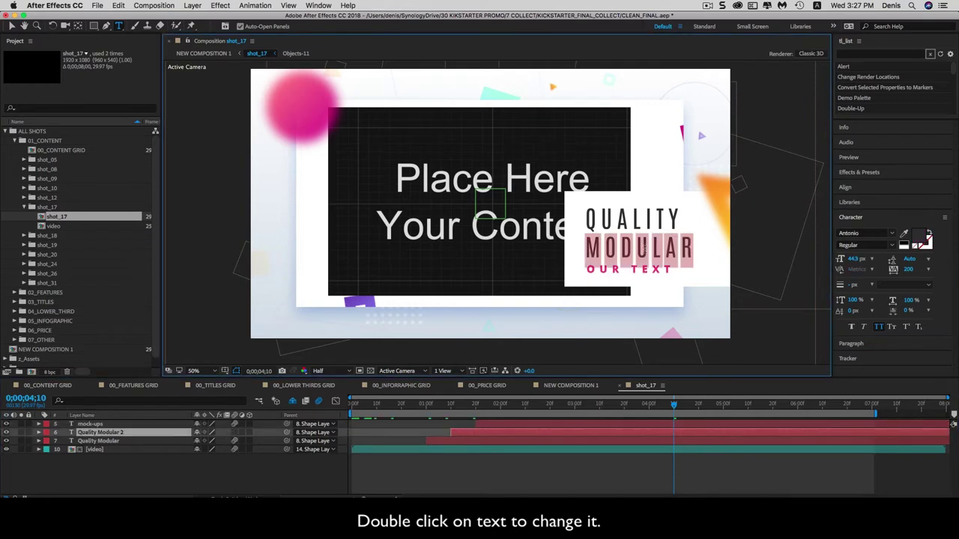
pyautogui.write('QUALITY')
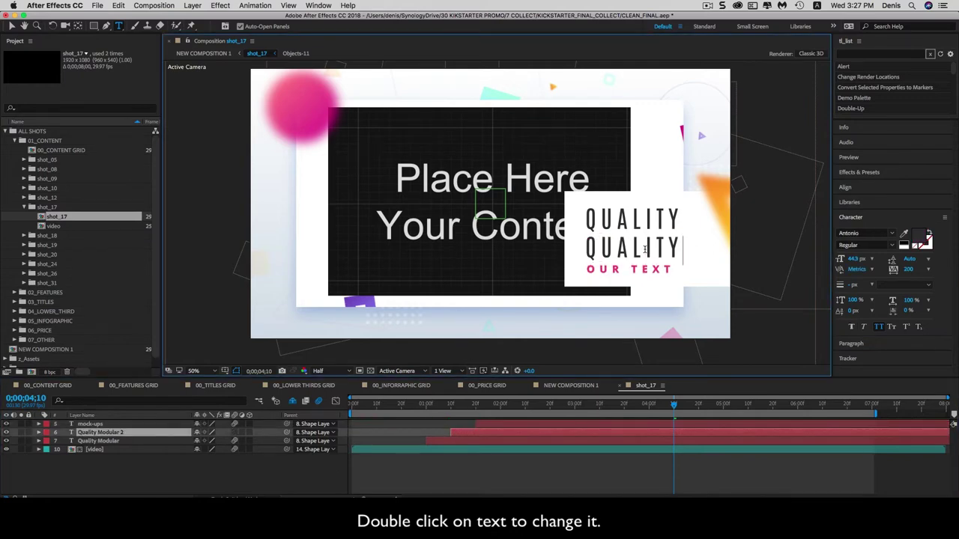
# Replace the upper QUALITY line with SUPER in the shot_17 composition
pyautogui.click(580, 250)
pyautogui.doubleClick(359, 442)
pyautogui.write('SUPER')
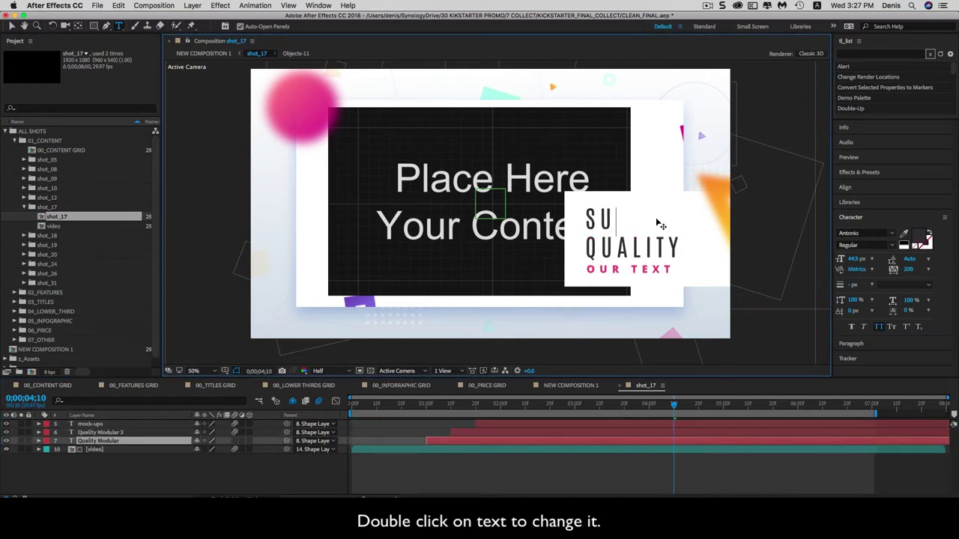
# Open the nested video composition of shot_17 and import 230434853.mp4 into the project as footage
pyautogui.click(92, 450)
pyautogui.doubleClick(99, 451)
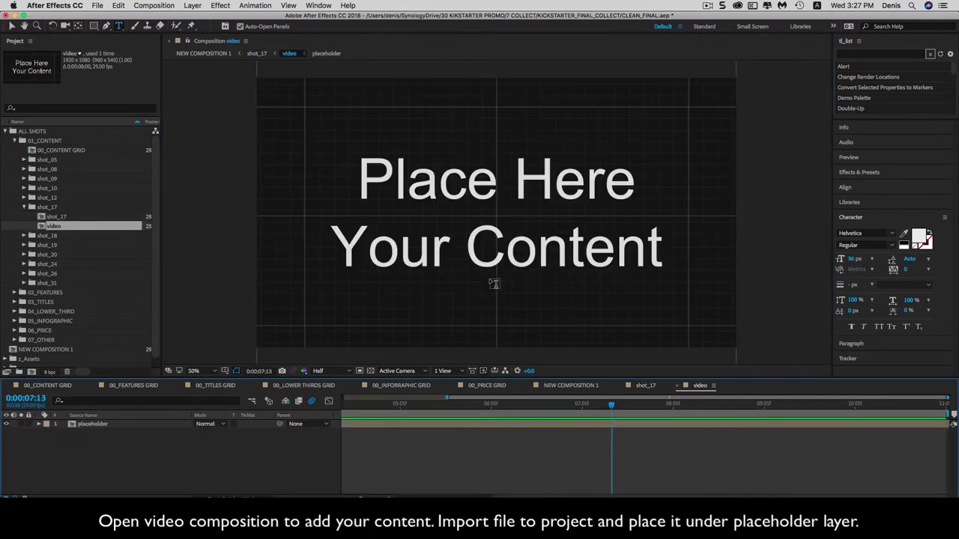
pyautogui.press('v')
pyautogui.click(92, 425)
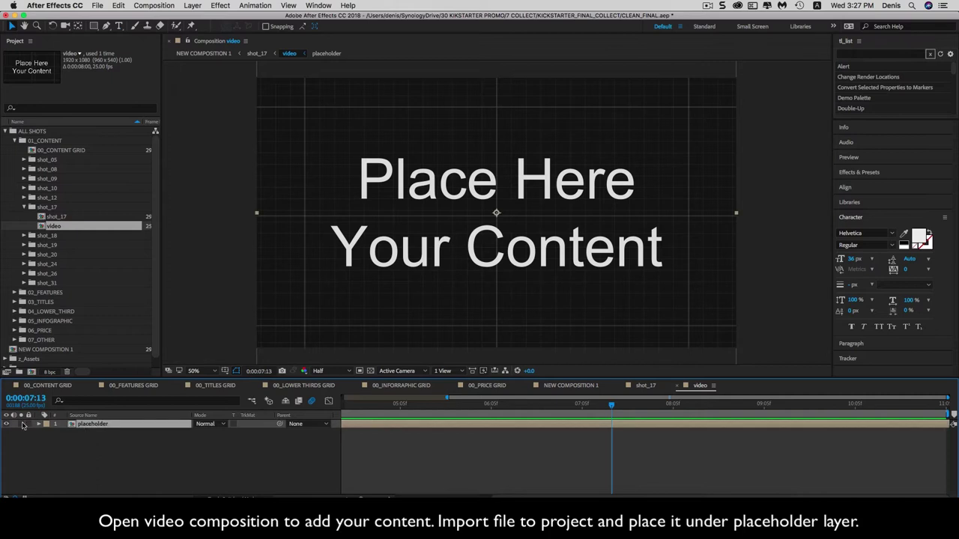
pyautogui.scroll(-1, 41, 266)
pyautogui.rightClick(9, 263)
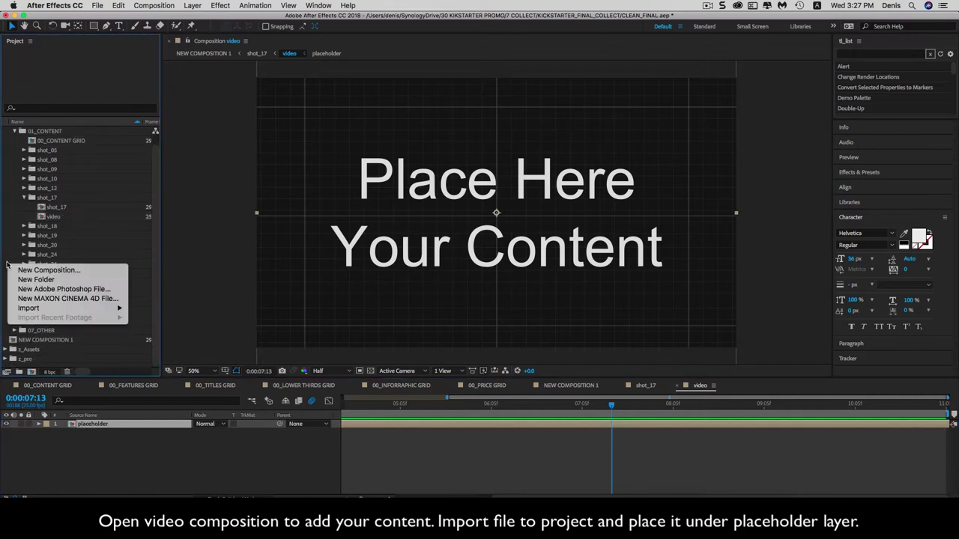
pyautogui.moveTo(63, 310)
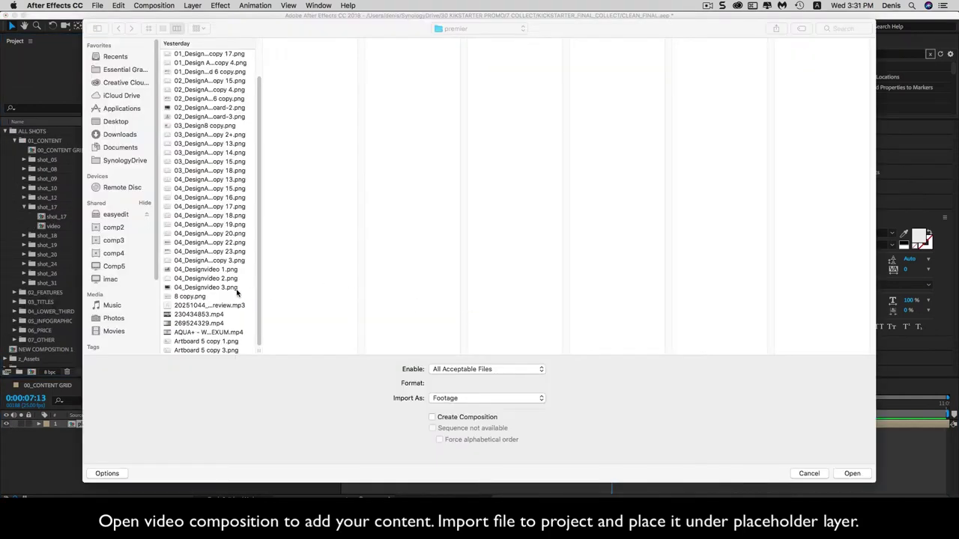
pyautogui.click(198, 315)
pyautogui.doubleClick(202, 314)
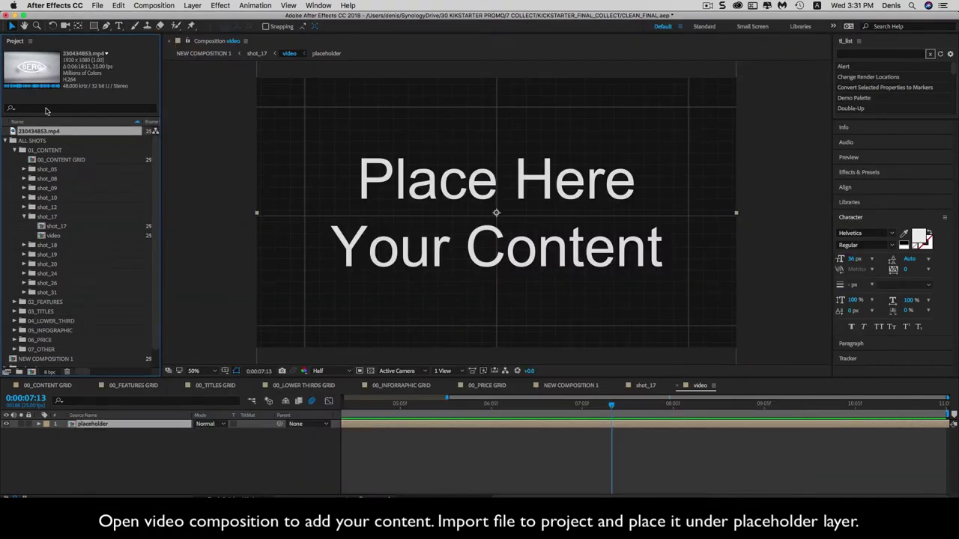
# Place 230434853.mp4 in the video composition with the placeholder layer hidden, and play back the shot_17 composition
pyautogui.moveTo(37, 133); pyautogui.dragTo(101, 426)
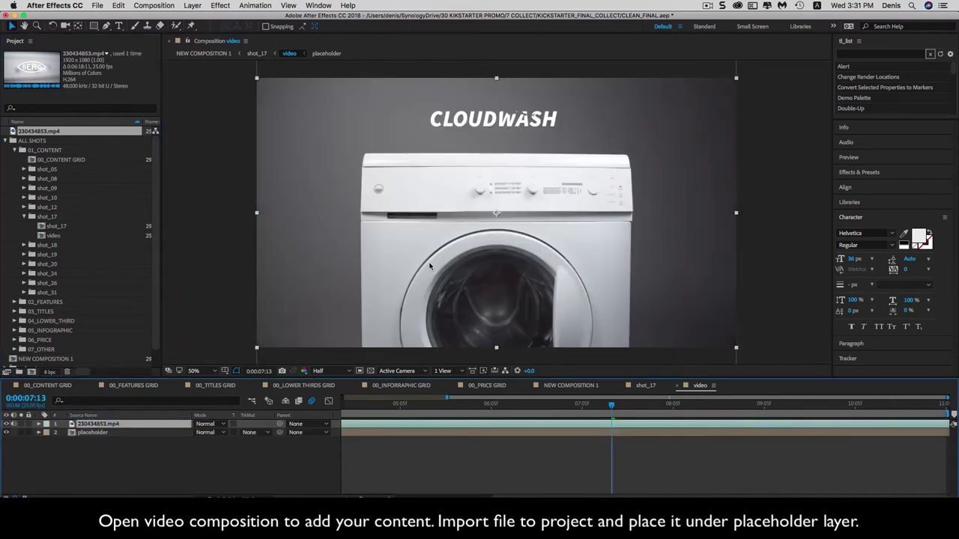
pyautogui.click(112, 433)
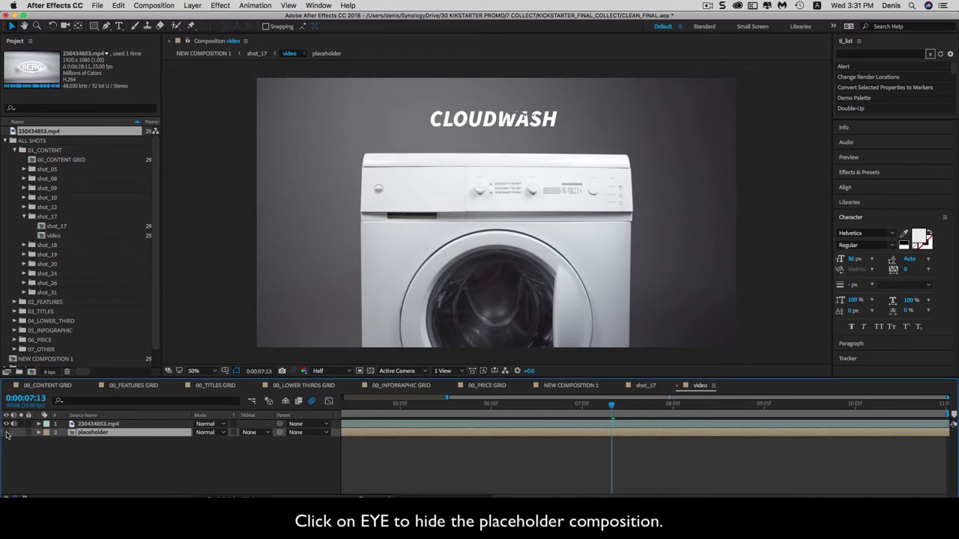
pyautogui.click(6, 432)
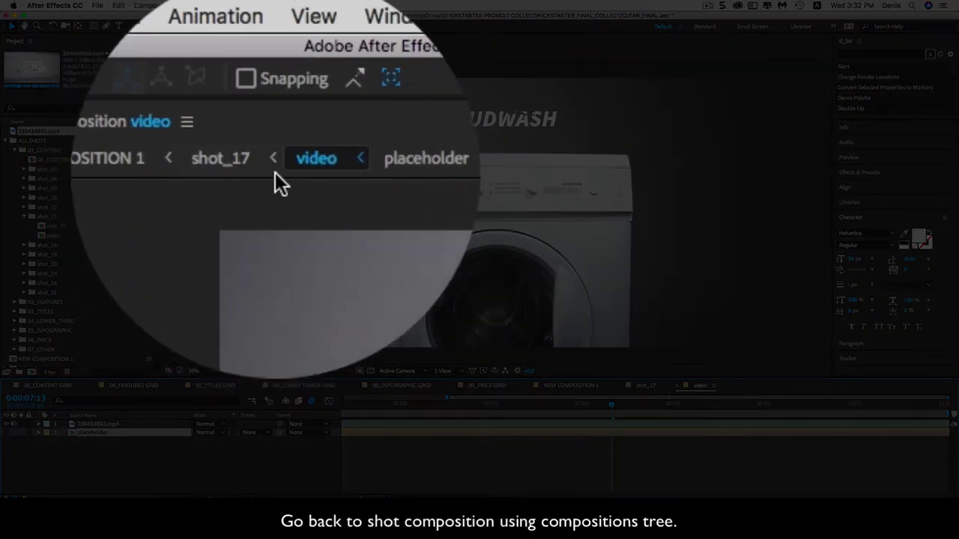
pyautogui.click(221, 158)
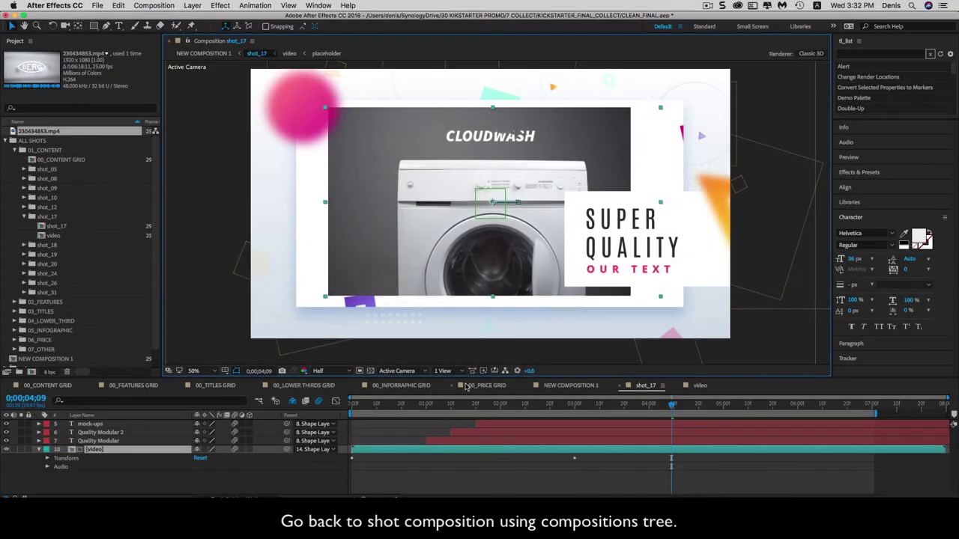
pyautogui.press('space')
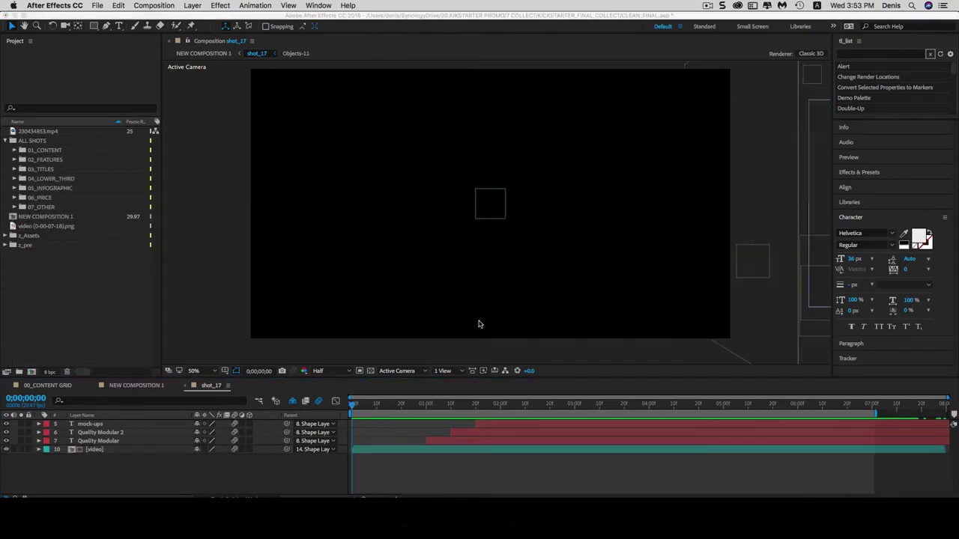
# Open 00_PRICE GRID from the 06_PRICE folder and reveal the layer source of the Best Price shot in the project
pyautogui.click(41, 197)
pyautogui.click(13, 197)
pyautogui.doubleClick(52, 207)
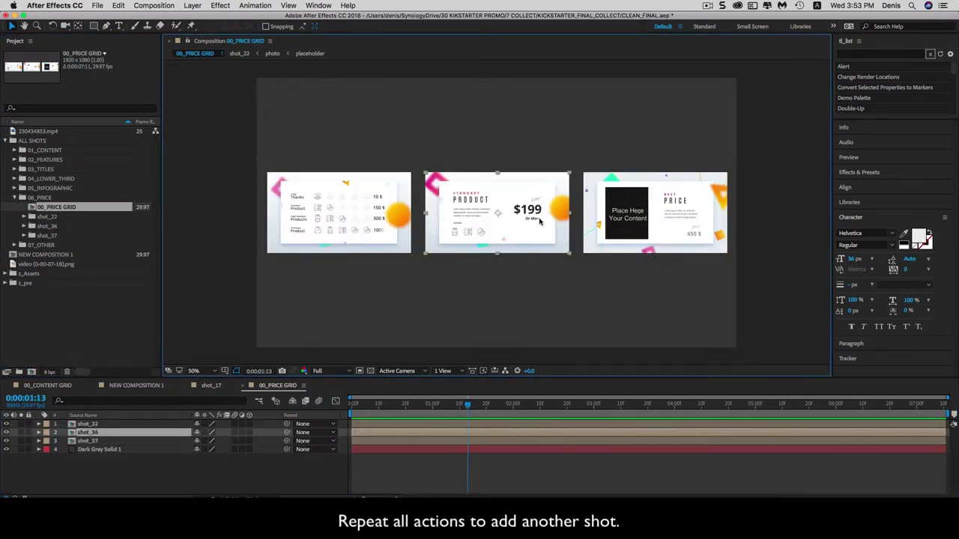
pyautogui.rightClick(624, 219)
pyautogui.click(629, 305)
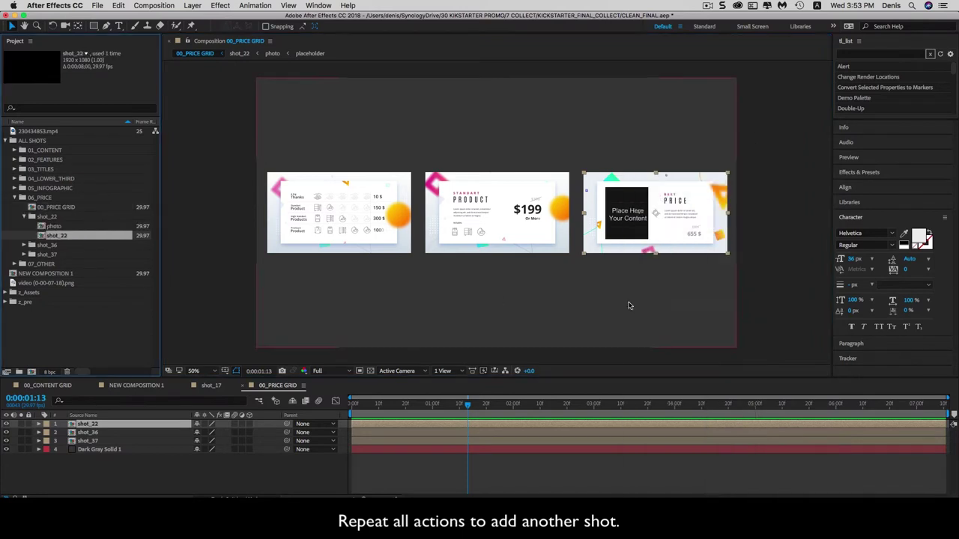
# Add the shot_22 composition above shot_17 at the start of NEW COMPOSITION 1 and open the nested shot
pyautogui.click(135, 385)
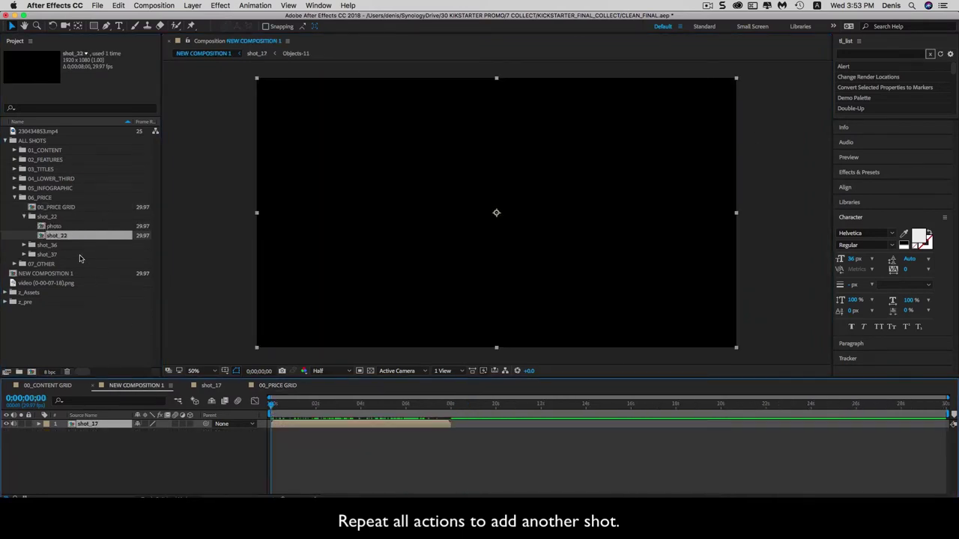
pyautogui.moveTo(69, 238); pyautogui.dragTo(87, 426)
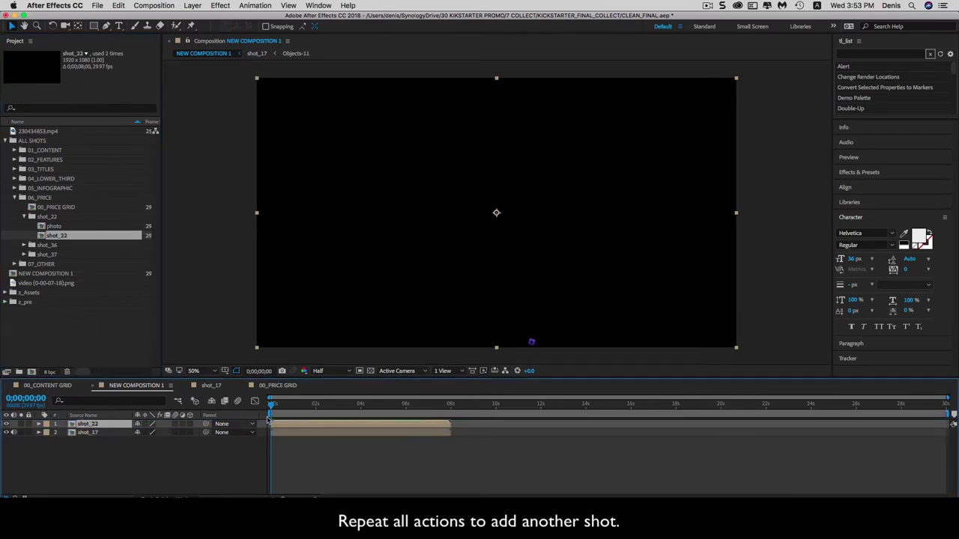
pyautogui.doubleClick(330, 425)
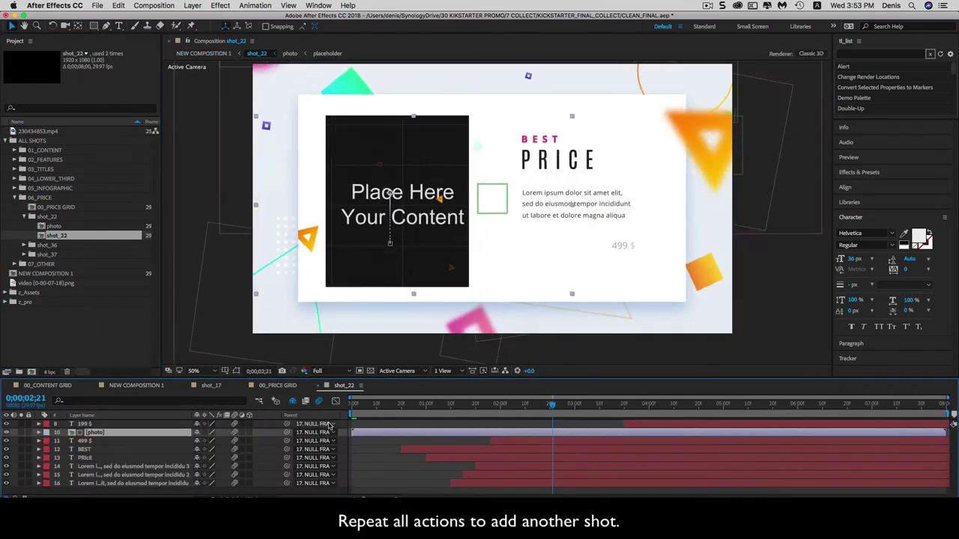
# Play shot_22 until the bold price is shown and replace that price text with 150 $
pyautogui.press('space')
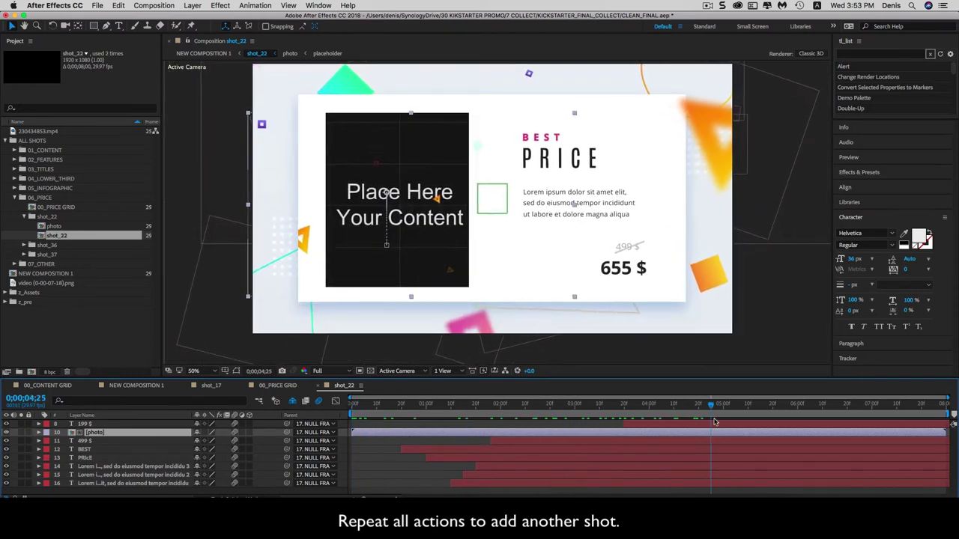
pyautogui.press('space')
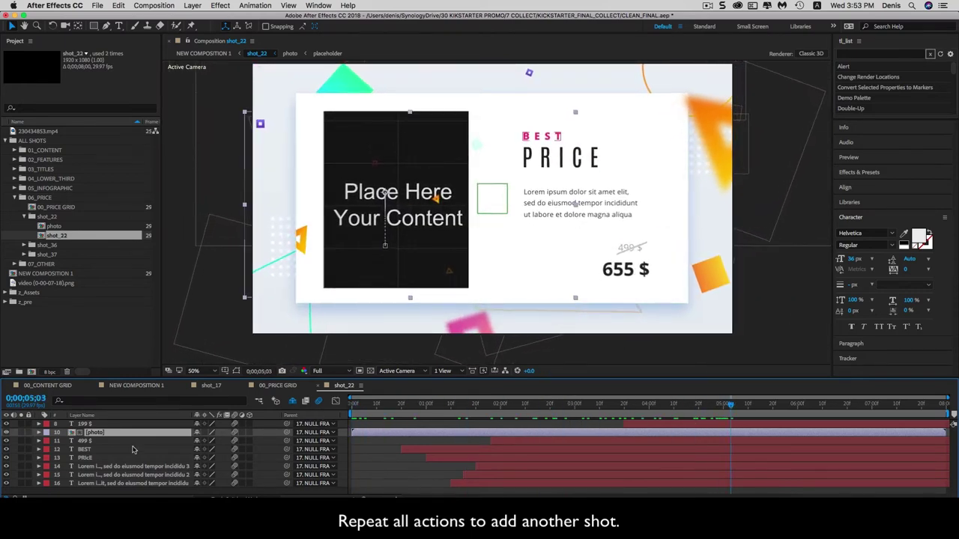
pyautogui.doubleClick(610, 269)
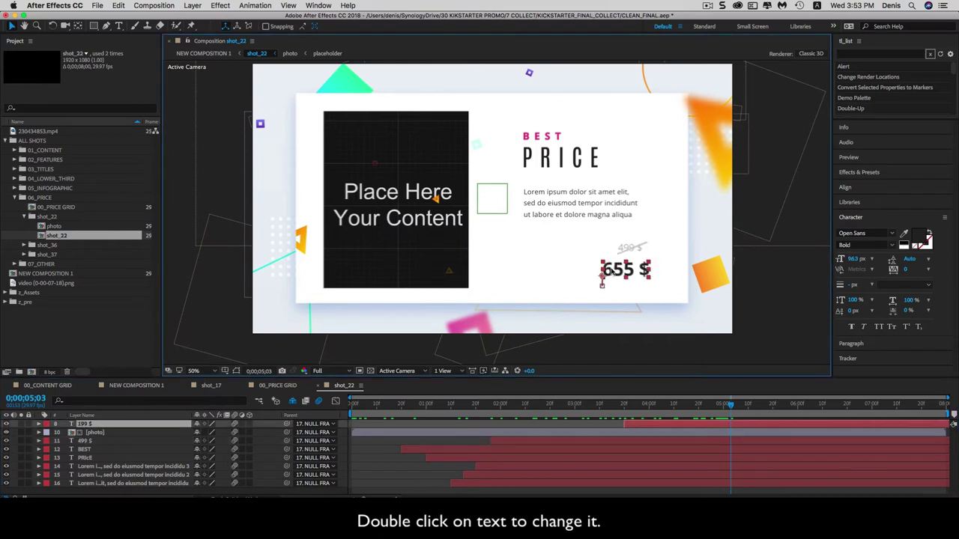
pyautogui.write('150')
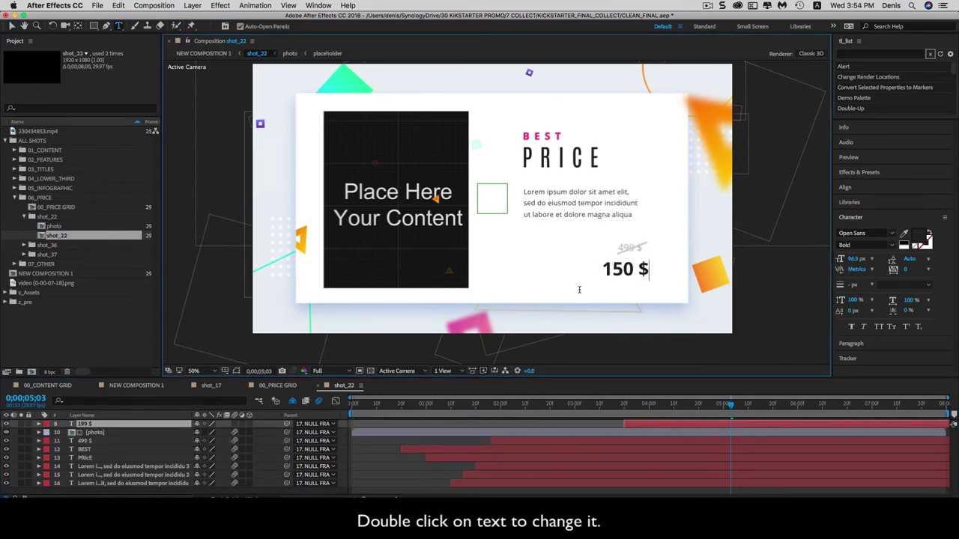
pyautogui.press('Escape')
# Open the nested photo composition of shot_22 and import video (0-00-07-18).png into the project as footage
pyautogui.click(188, 449)
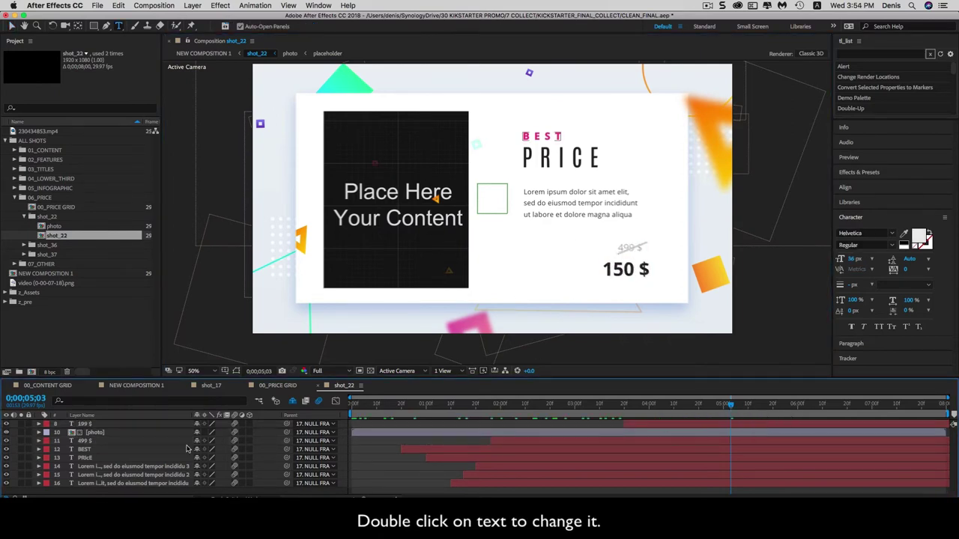
pyautogui.doubleClick(104, 440)
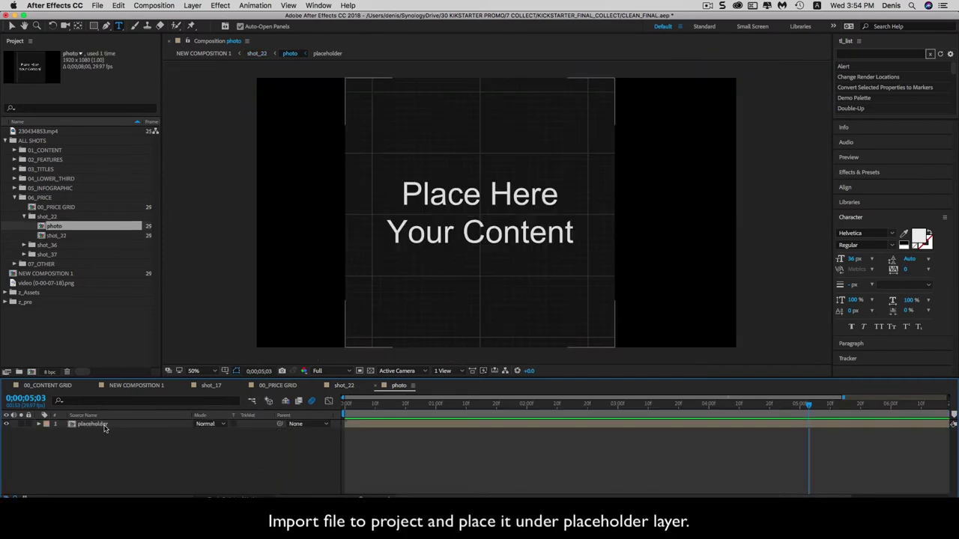
pyautogui.rightClick(65, 328)
pyautogui.click(218, 370)
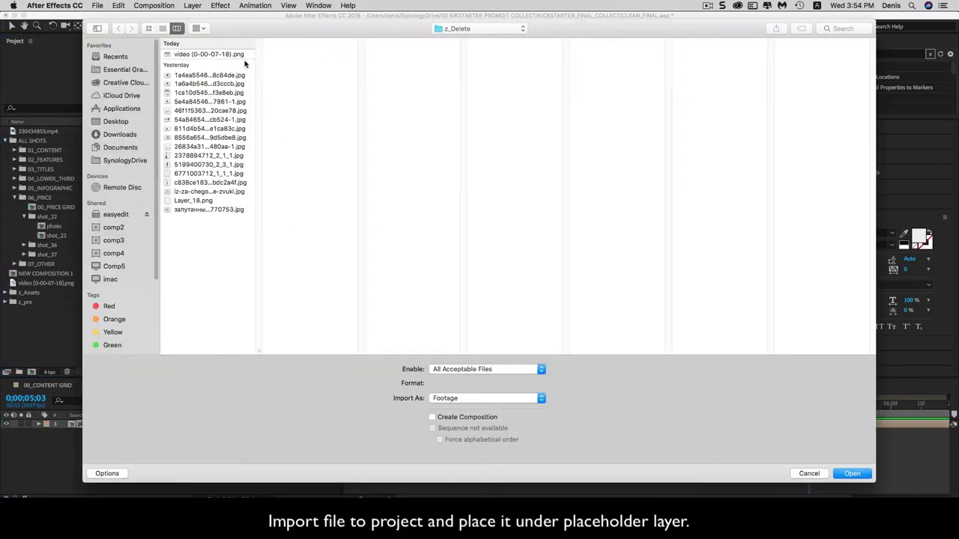
pyautogui.click(242, 56)
pyautogui.click(851, 473)
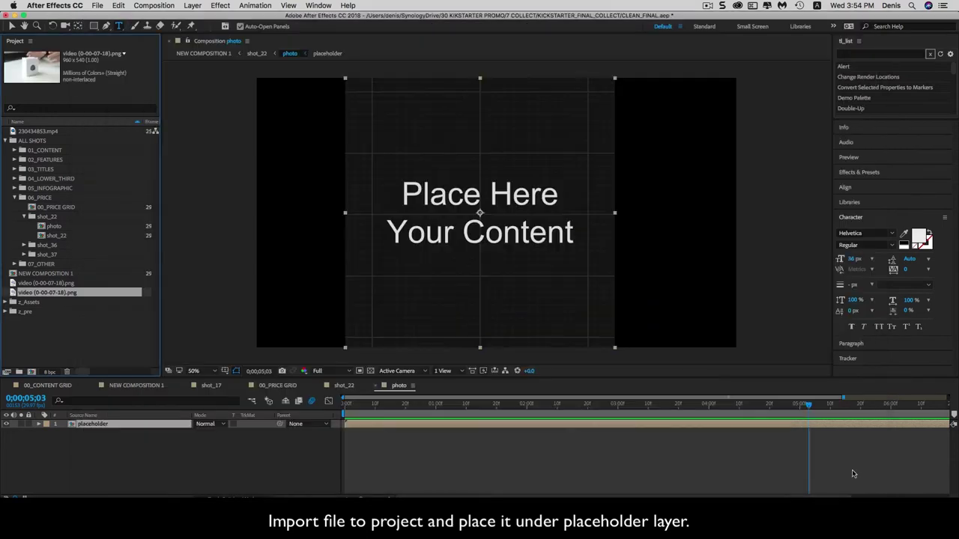
# Place the imported video (0-00-07-18).png above the placeholder in the photo composition and scale it to 204%
pyautogui.moveTo(74, 300); pyautogui.dragTo(334, 414)
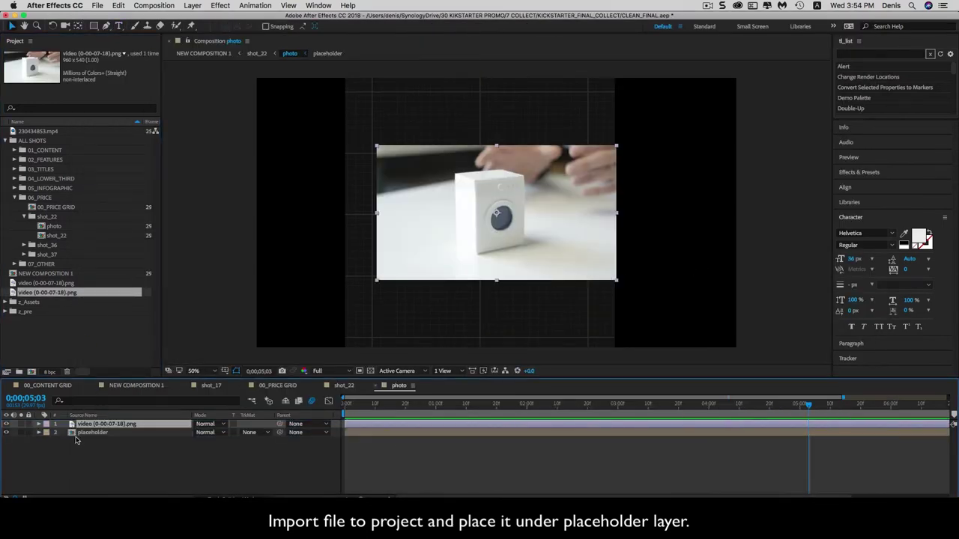
pyautogui.press('s')
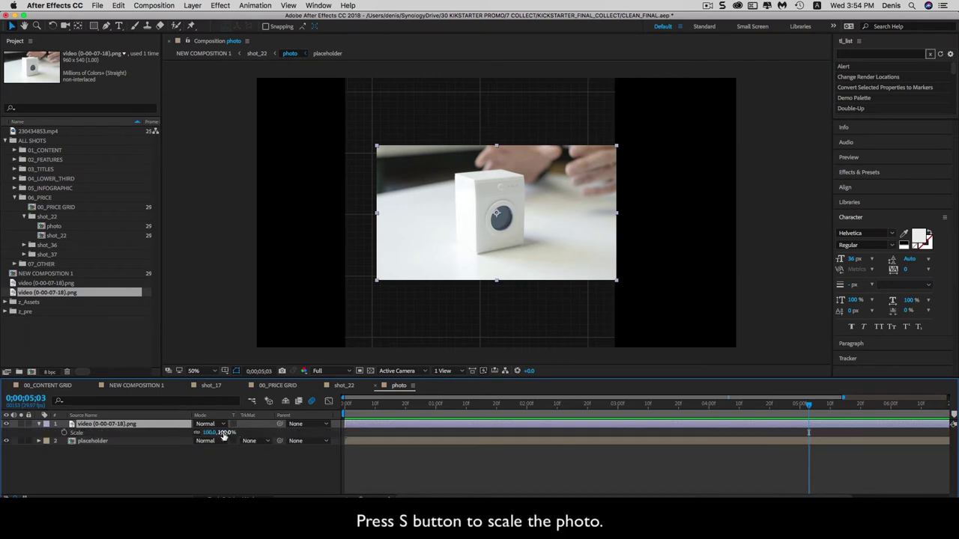
pyautogui.moveTo(220, 433); pyautogui.dragTo(271, 427)
# Hide the placeholder layer in the photo composition and play back the shot_22 composition
pyautogui.click(150, 441)
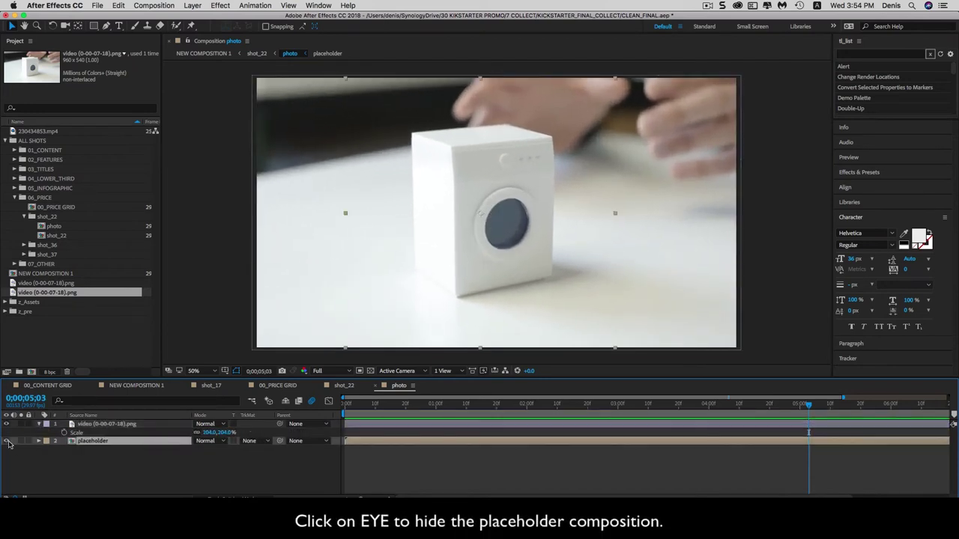
pyautogui.click(257, 53)
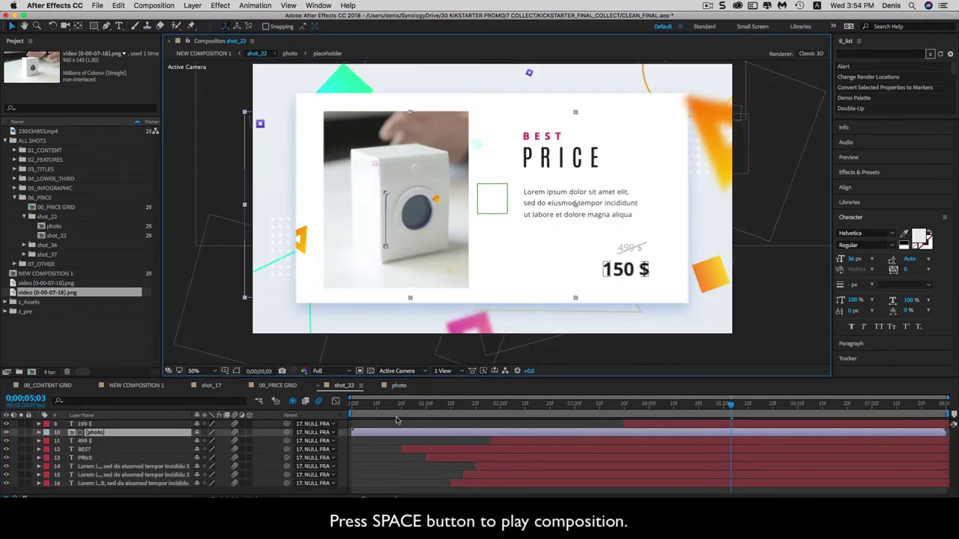
pyautogui.press('space')
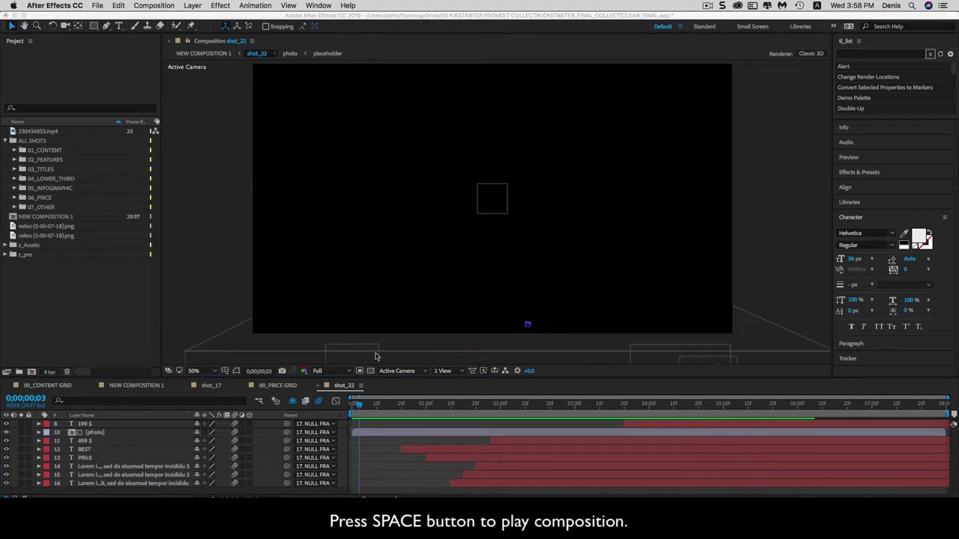
# Open 00_TITLES GRID from the 03_TITLES folder and reveal the layer source of the Present shot in the project
pyautogui.click(64, 174)
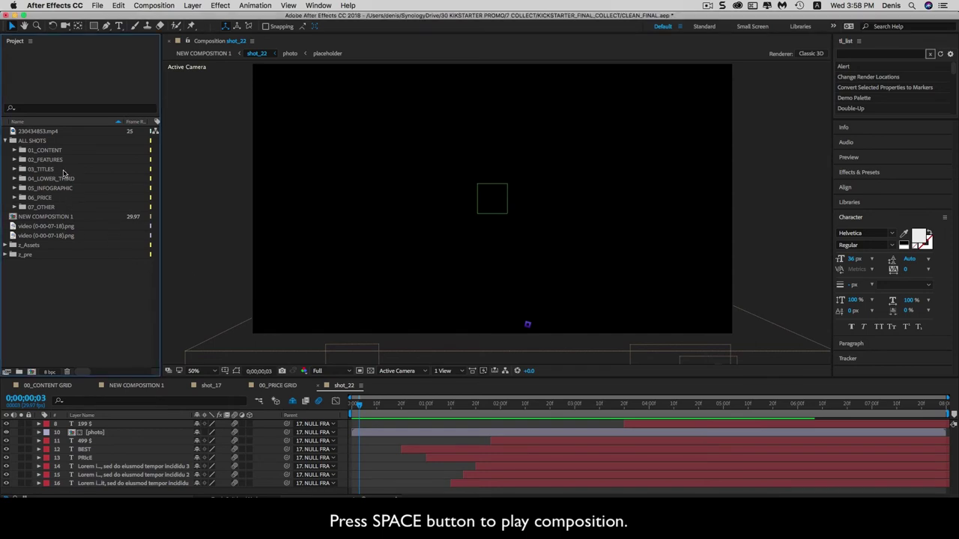
pyautogui.click(14, 169)
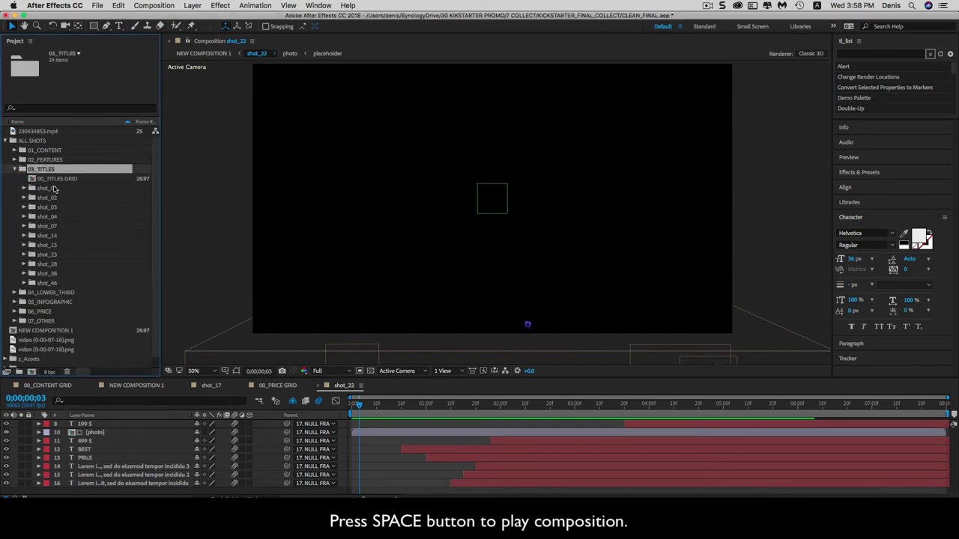
pyautogui.doubleClick(59, 180)
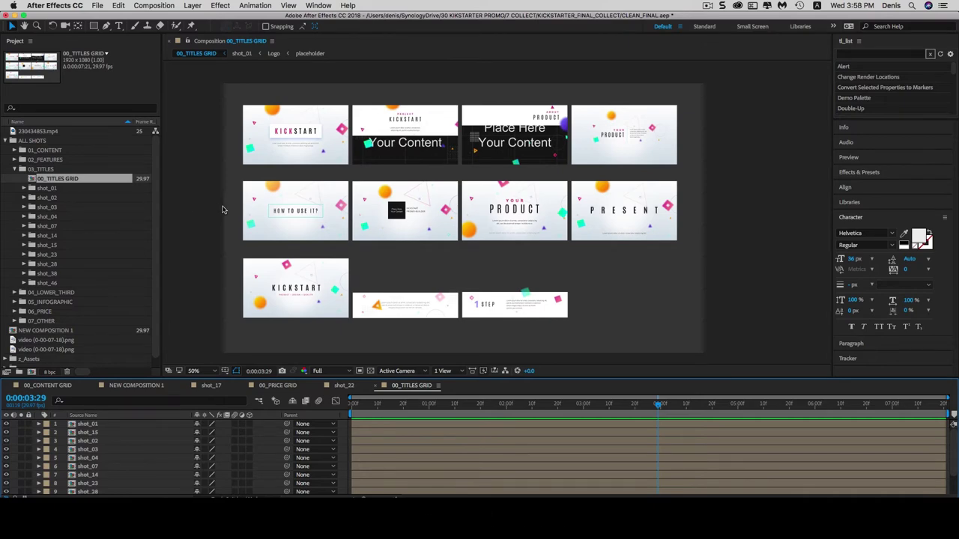
pyautogui.click(307, 213)
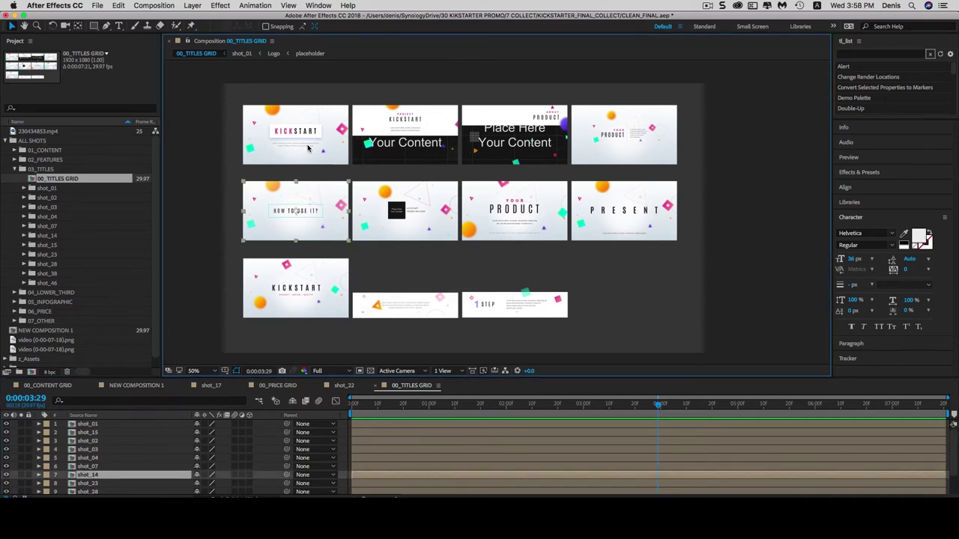
pyautogui.rightClick(592, 220)
pyautogui.click(670, 307)
# Add the shot_03 composition to NEW COMPOSITION 1 and open it at about 3 seconds, where its title is shown
pyautogui.doubleClick(102, 218)
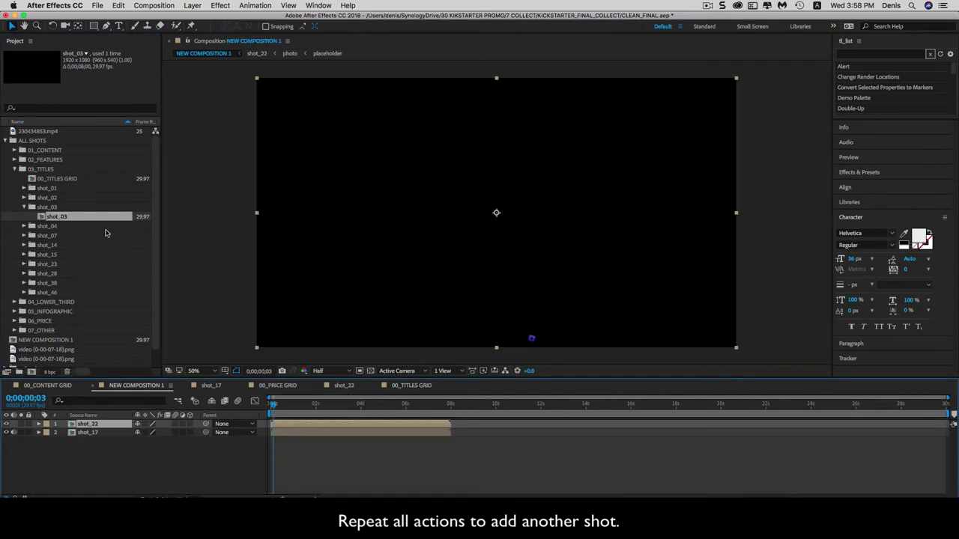
pyautogui.moveTo(503, 408); pyautogui.dragTo(632, 406)
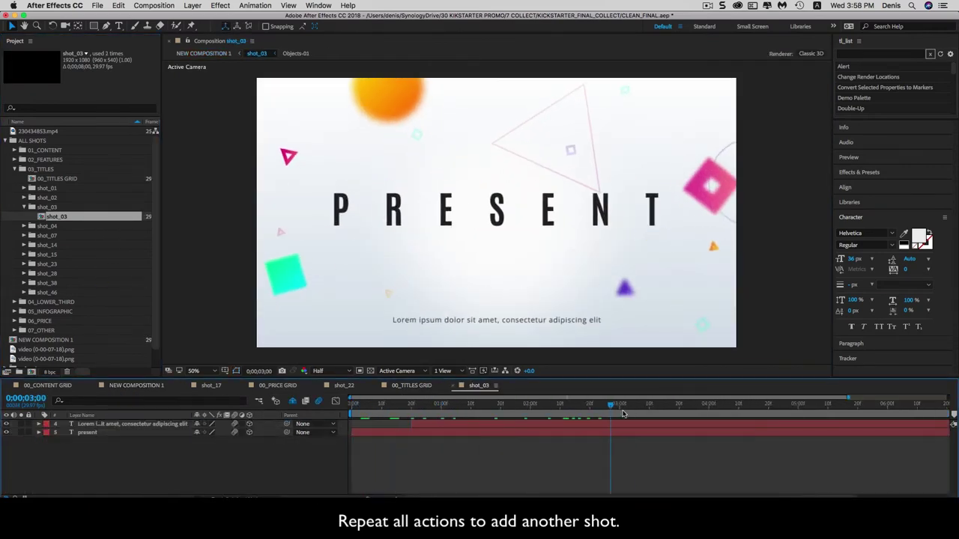
# Replace the PRESENT title in shot_03 with PRODUCT NAME and scale the layer down to 40.1% so it fits the frame
pyautogui.click(143, 425)
pyautogui.click(116, 435)
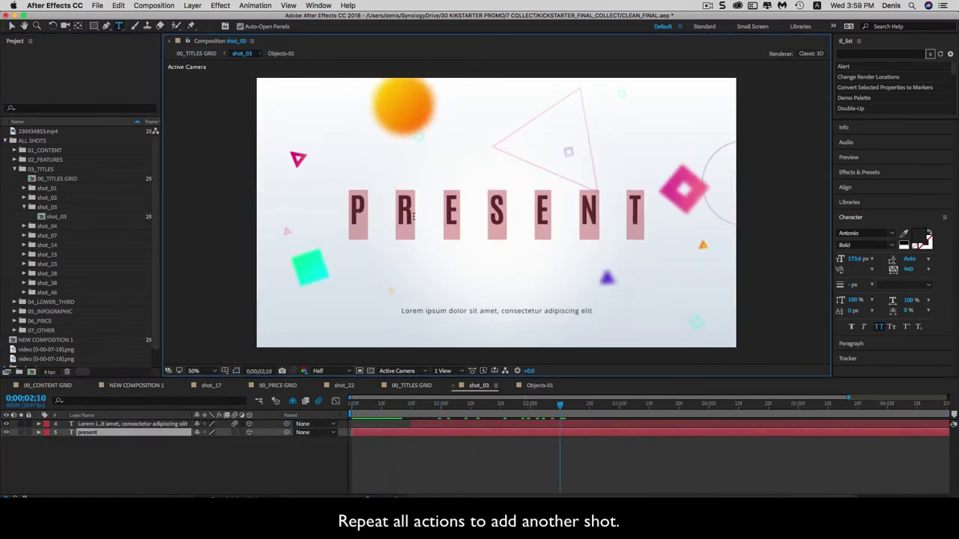
pyautogui.write('PRODUCT NAME')
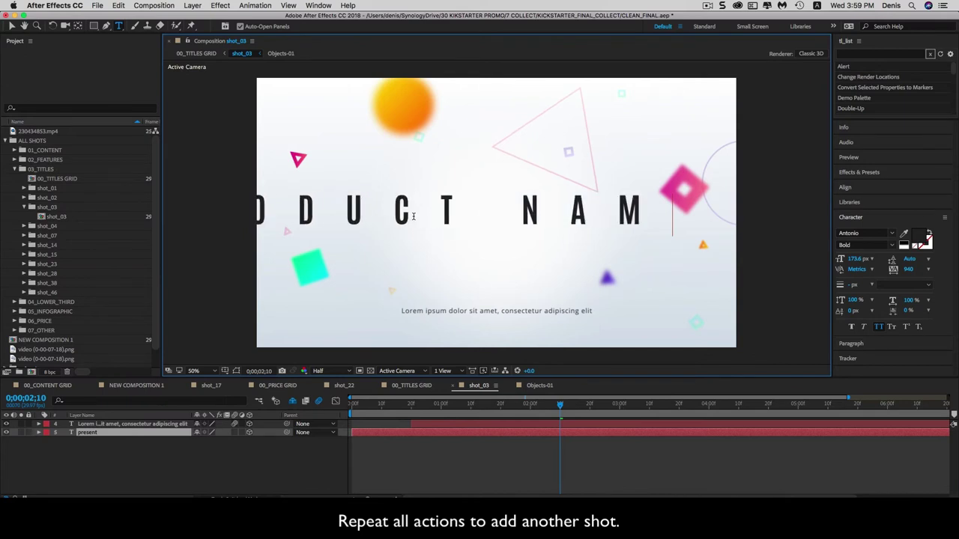
pyautogui.press('Escape')
pyautogui.press('s')
pyautogui.moveTo(228, 442); pyautogui.dragTo(210, 442)
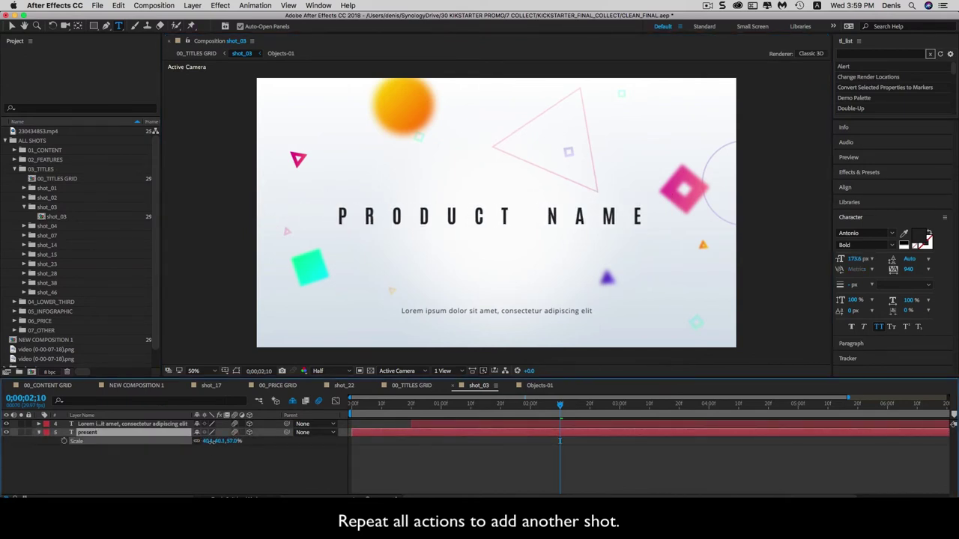
# Replace the Lorem ipsum subtitle in shot_03 with "write here all what you want" and play back the composition
pyautogui.click(109, 425)
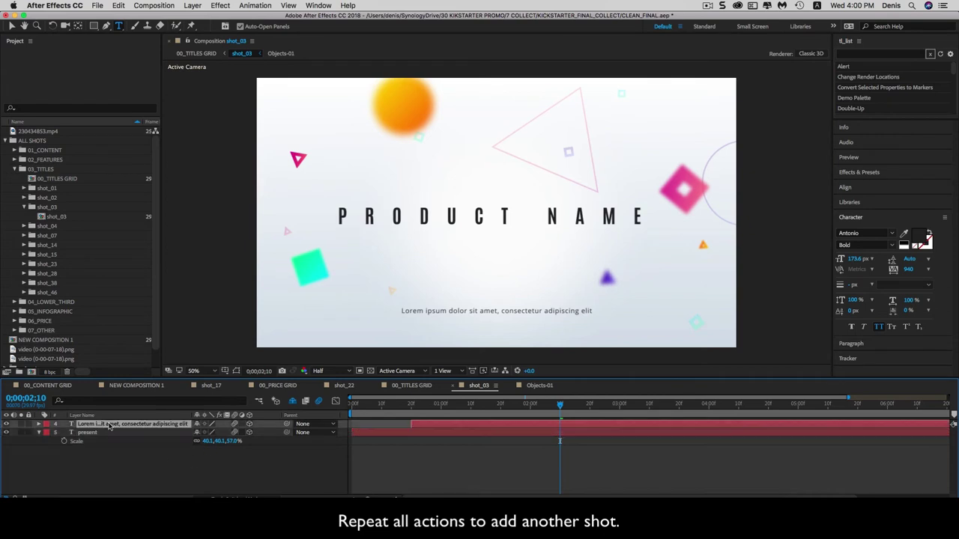
pyautogui.tripleClick(447, 313)
pyautogui.click(447, 313)
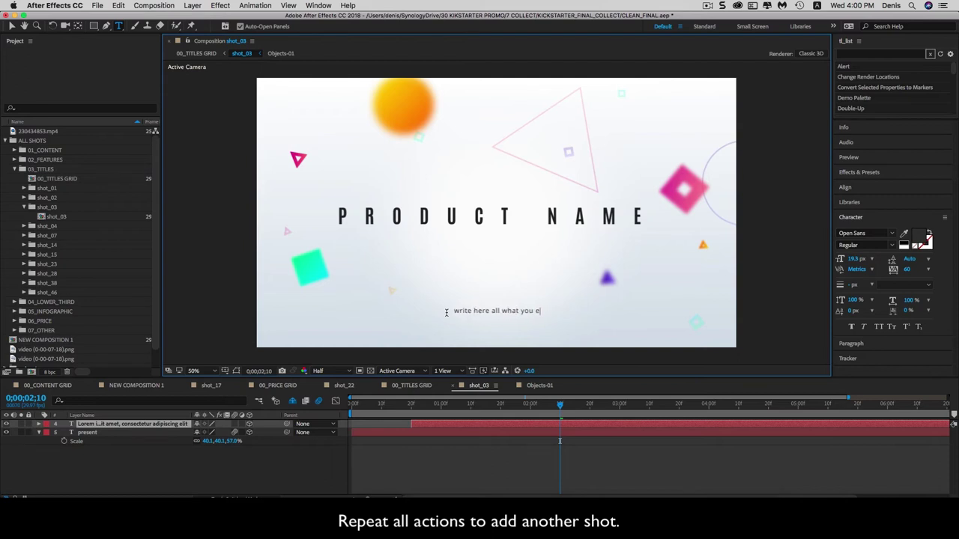
pyautogui.write('write here all what you want')
pyautogui.press('KP_Enter')
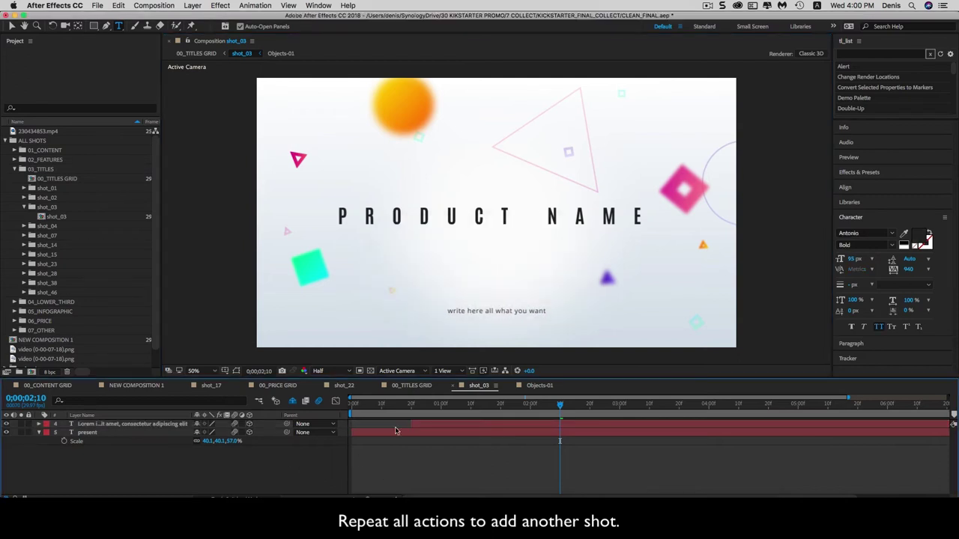
pyautogui.press('space')
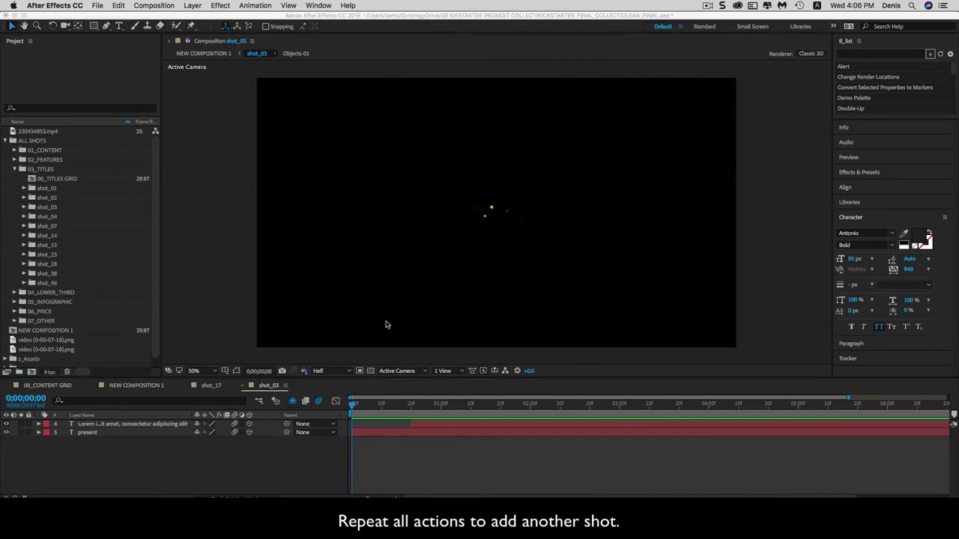
# Find the source of the HOW TO USE IT? shot through 00_TITLES GRID and add shot_14 at the top of NEW COMPOSITION 1
pyautogui.doubleClick(65, 178)
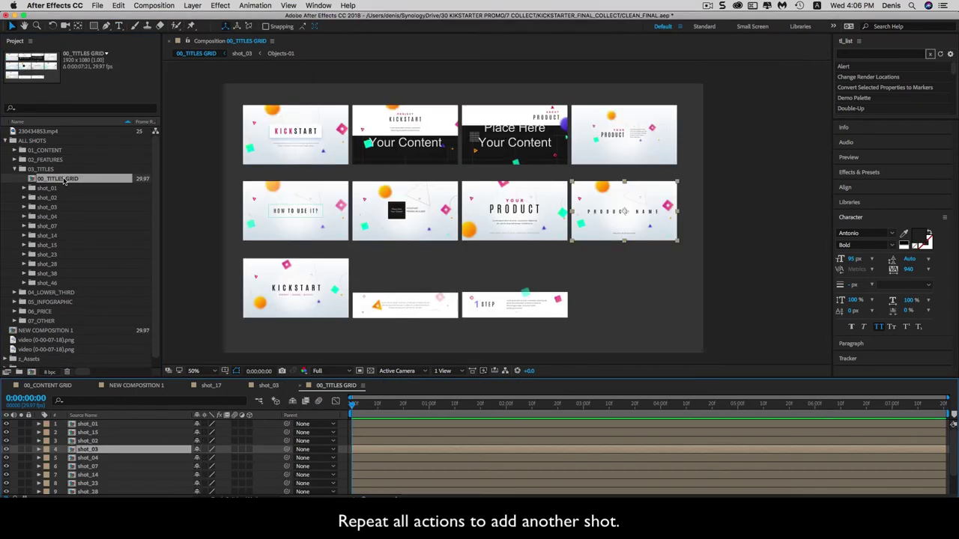
pyautogui.click(278, 211)
pyautogui.rightClick(288, 211)
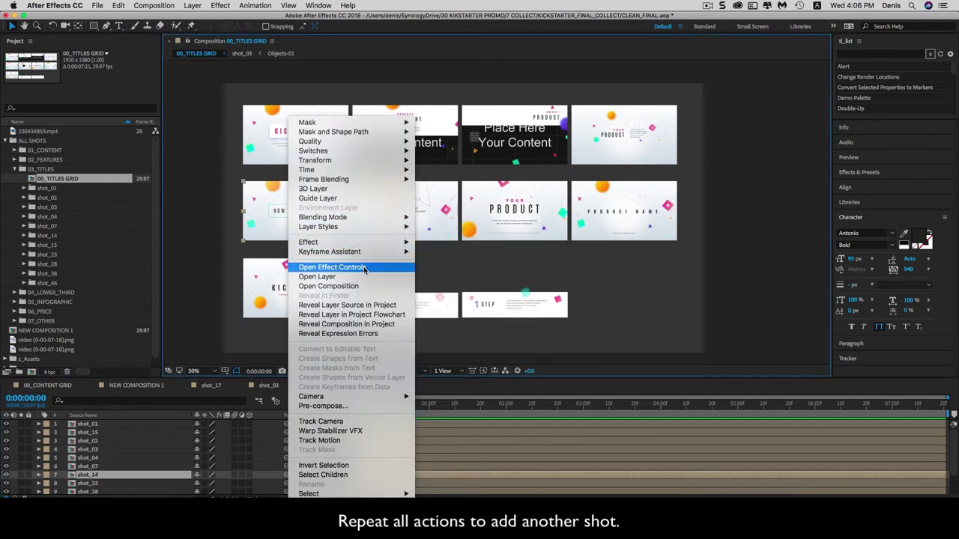
pyautogui.click(370, 304)
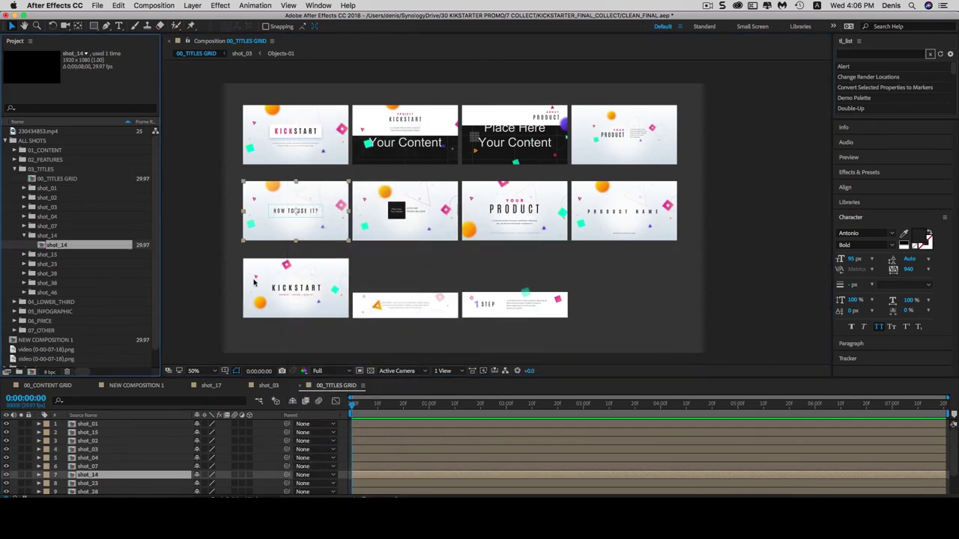
pyautogui.moveTo(56, 245); pyautogui.dragTo(285, 419)
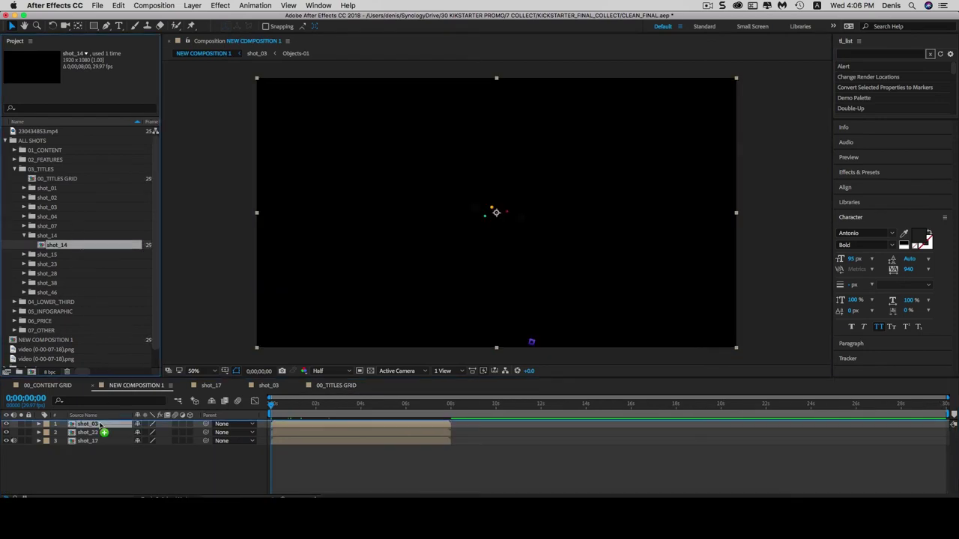
pyautogui.doubleClick(284, 422)
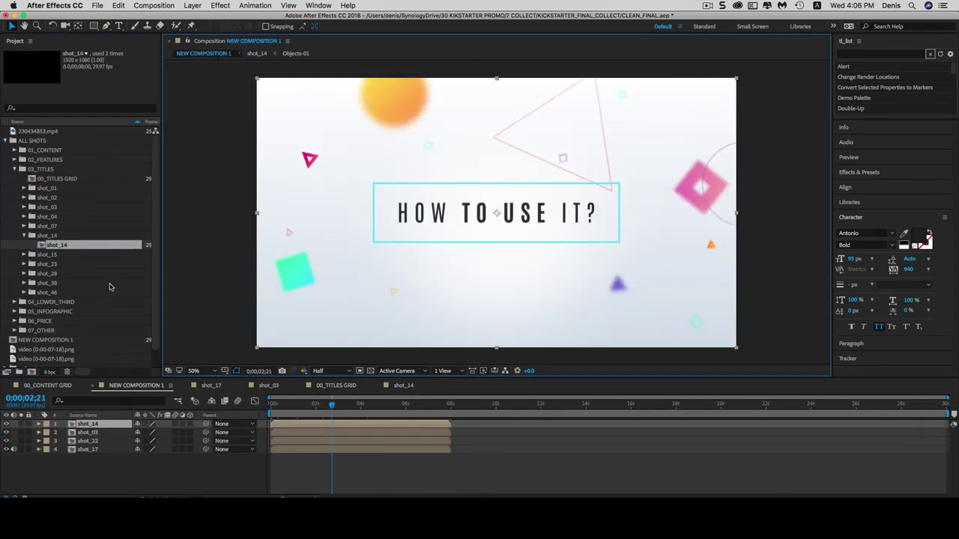
# Find the source of the SHARE shot through 00_OTHER_GRID in 07_OTHER and add shot_45 to NEW COMPOSITION 1
pyautogui.click(14, 169)
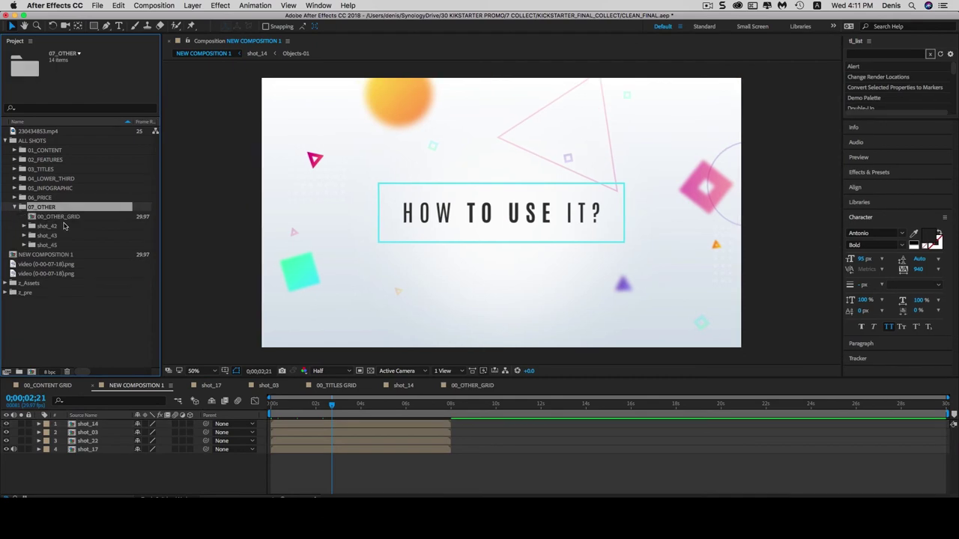
pyautogui.doubleClick(59, 217)
pyautogui.rightClick(373, 218)
pyautogui.click(419, 303)
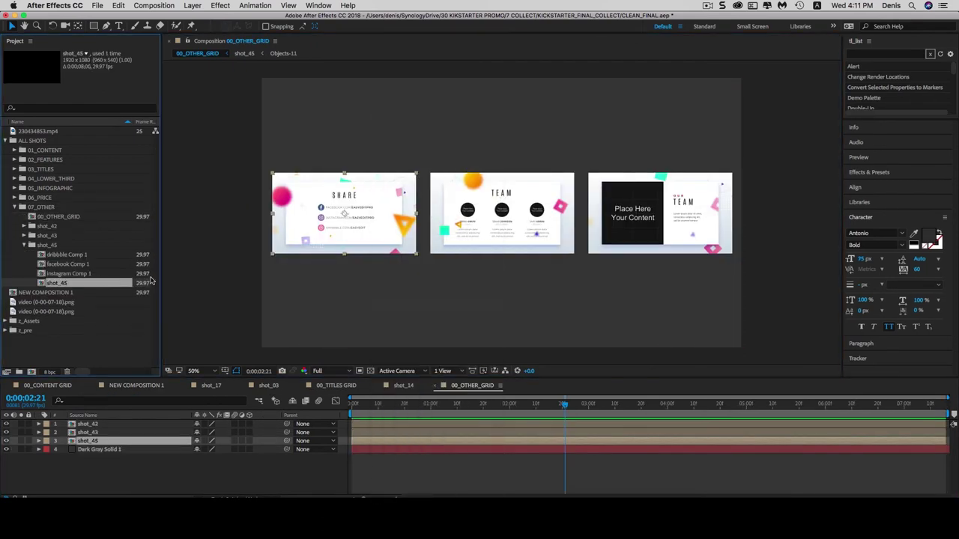
pyautogui.click(134, 385)
pyautogui.press('super+slash')
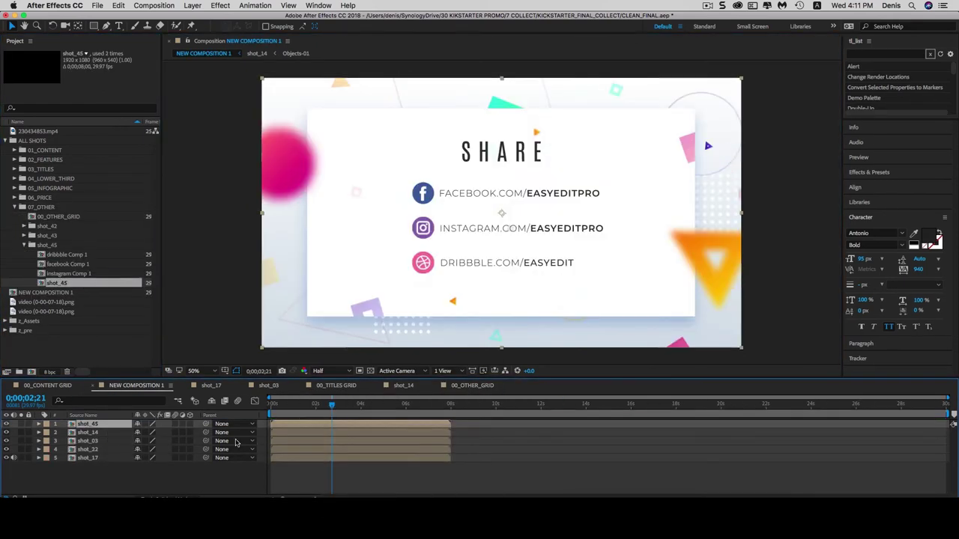
# In shot_45, replace the account name after DRIBBBLE.COM/ with YOUR_URL and the one after INSTAGRAM.COM/ with YOUR_NAME
pyautogui.doubleClick(88, 424)
pyautogui.click(498, 258)
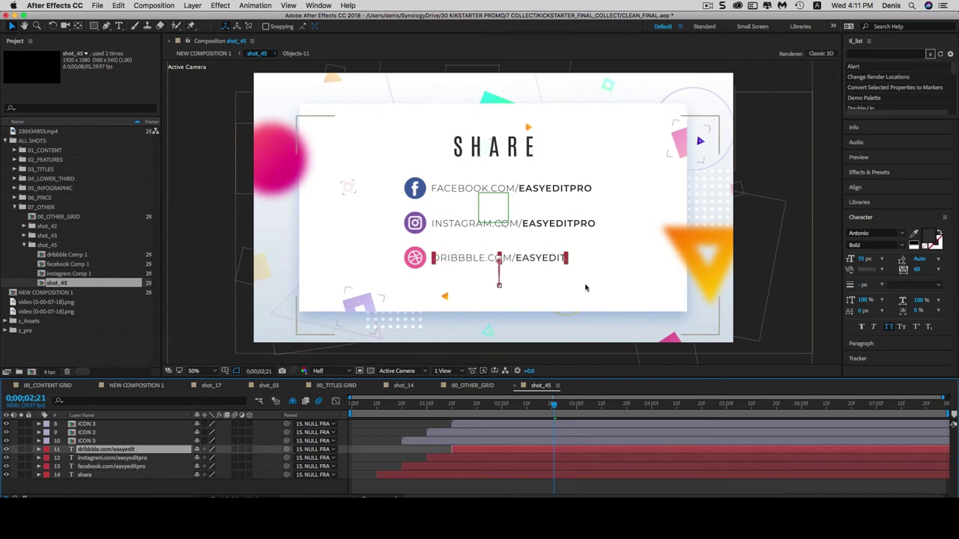
pyautogui.doubleClick(518, 258)
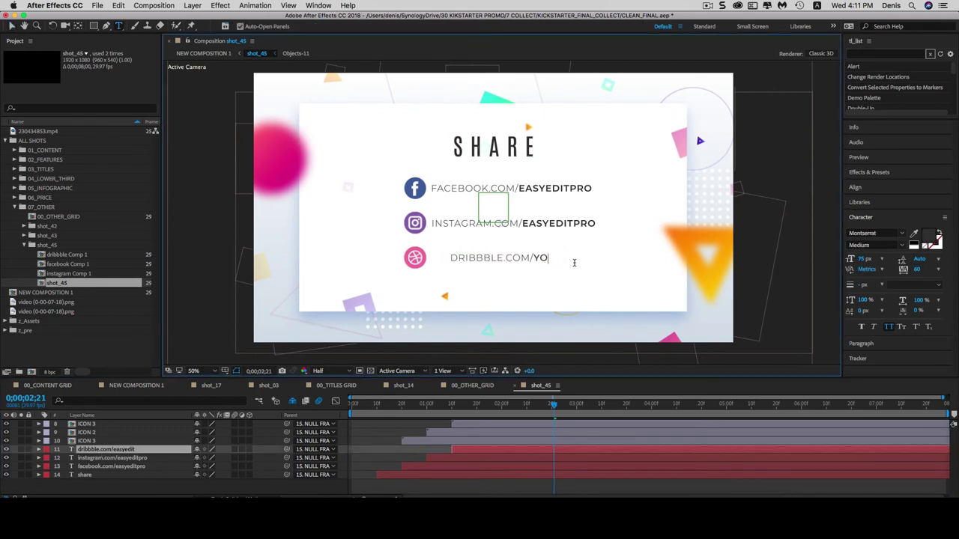
pyautogui.click(112, 458)
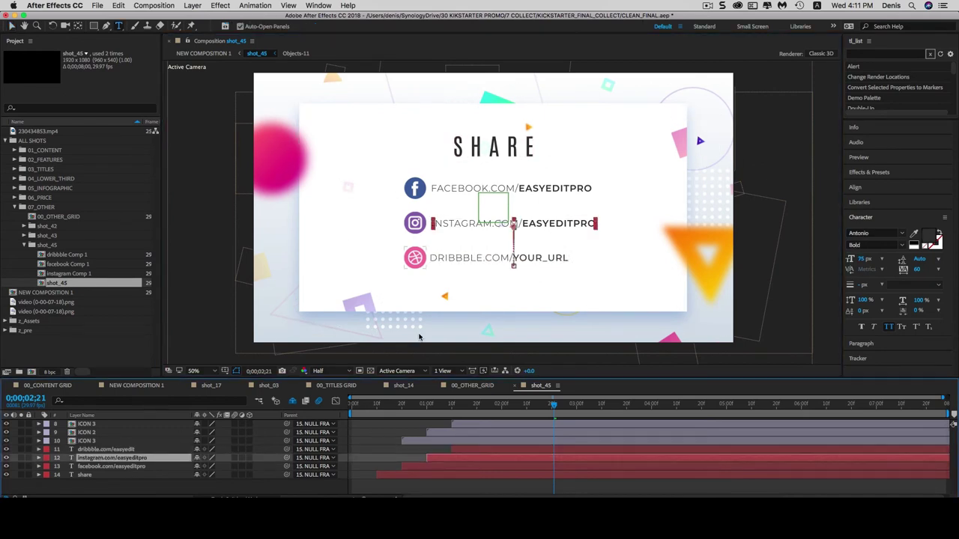
pyautogui.write('YOUR_NAM')
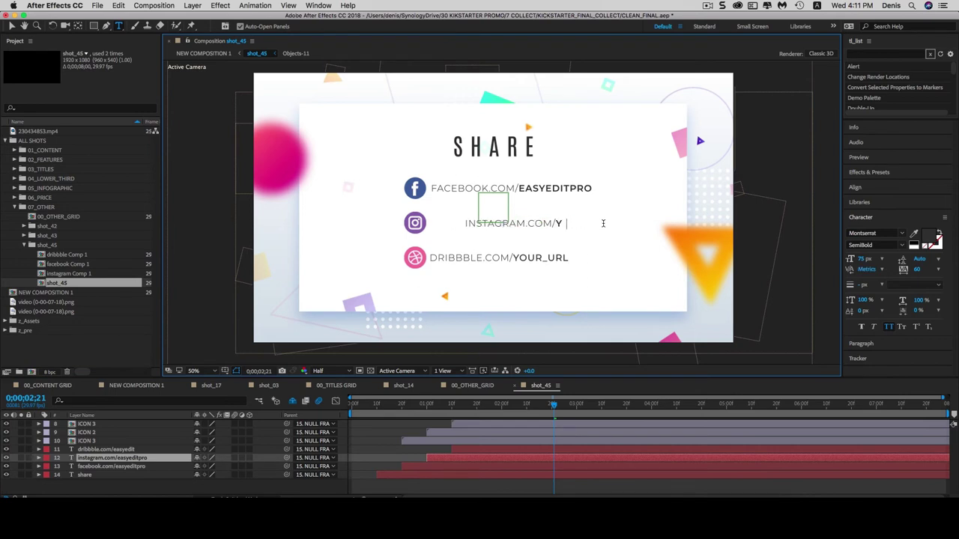
# Shift the Instagram text layer next to its icon by setting its Anchor Point to 42.0, 0.0
pyautogui.click(128, 459)
pyautogui.press('a')
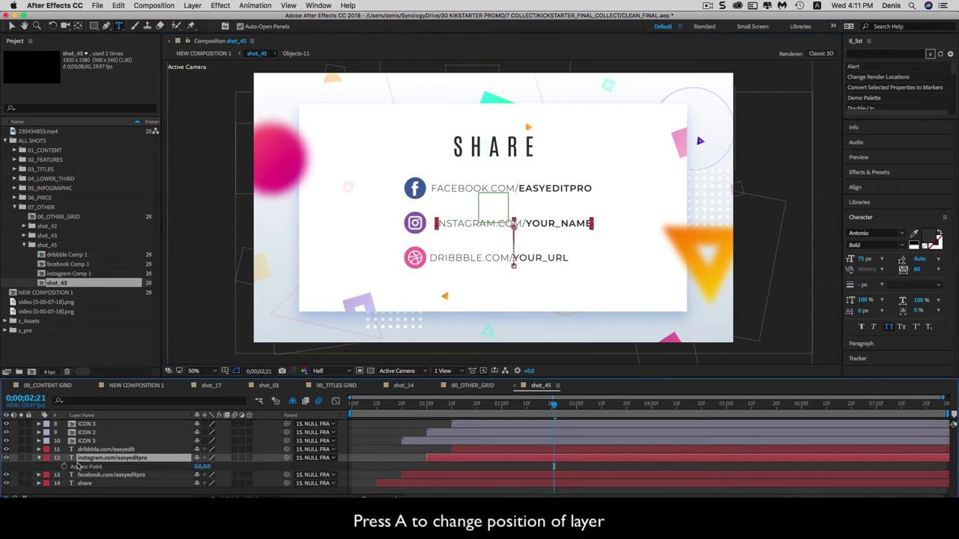
pyautogui.press('Return')
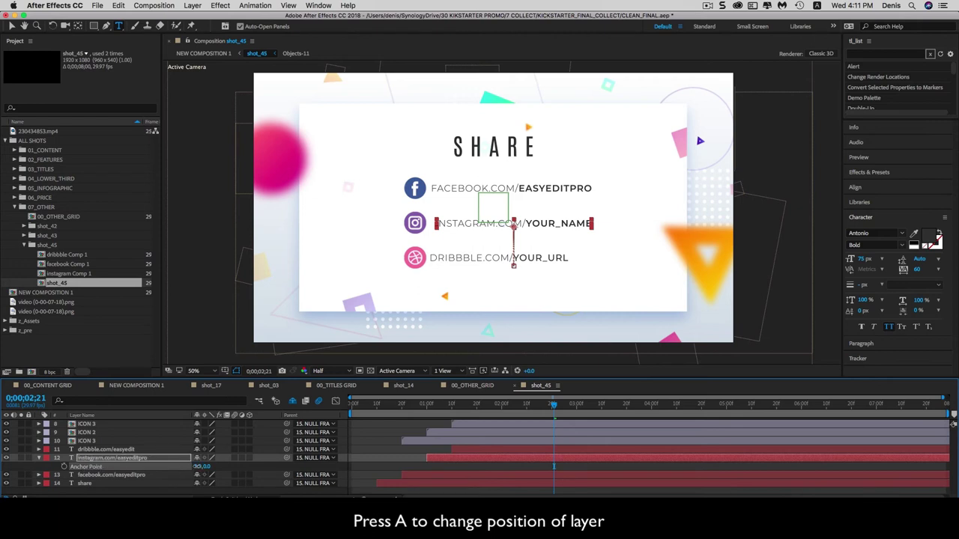
pyautogui.moveTo(199, 466); pyautogui.dragTo(196, 466)
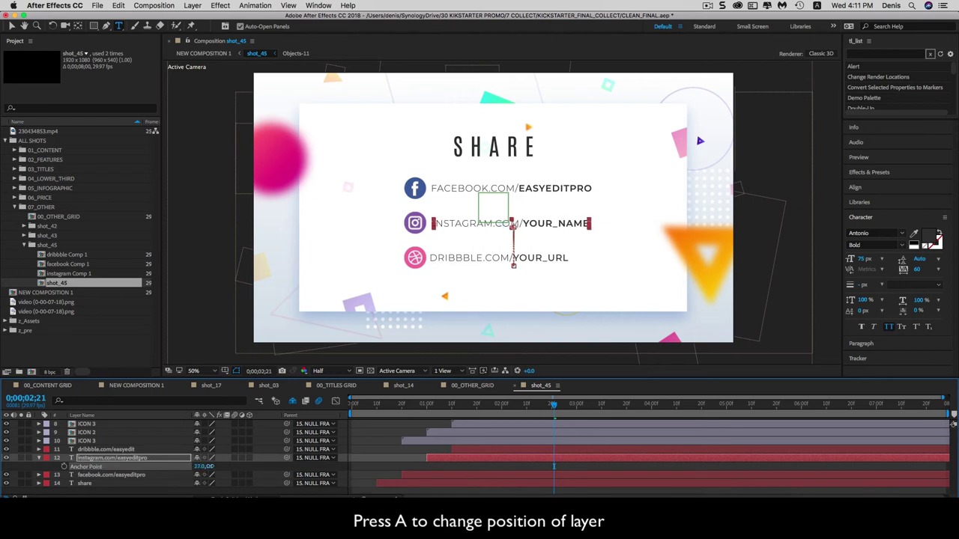
pyautogui.click(250, 472)
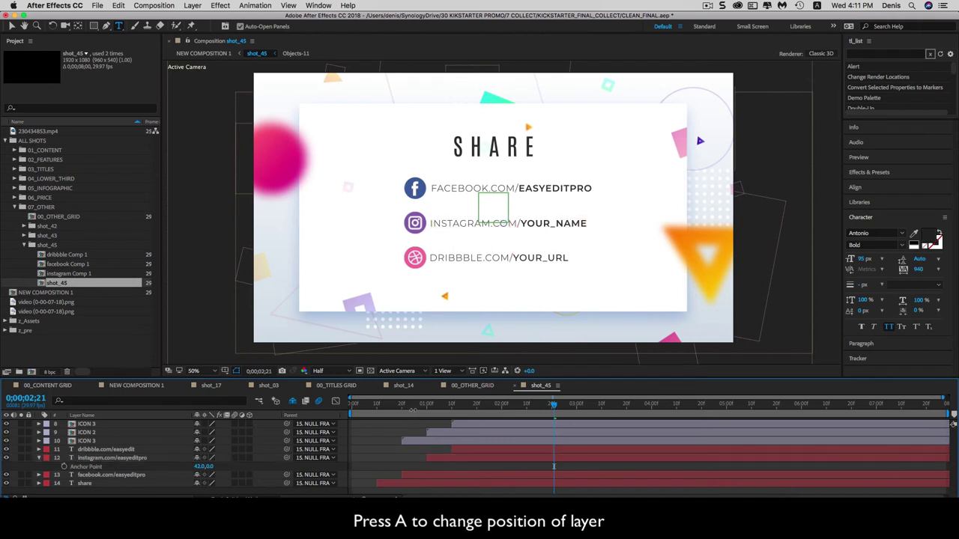
# Play back the shot_45 composition from the start to check the edited links
pyautogui.press('Home')
pyautogui.press('space')
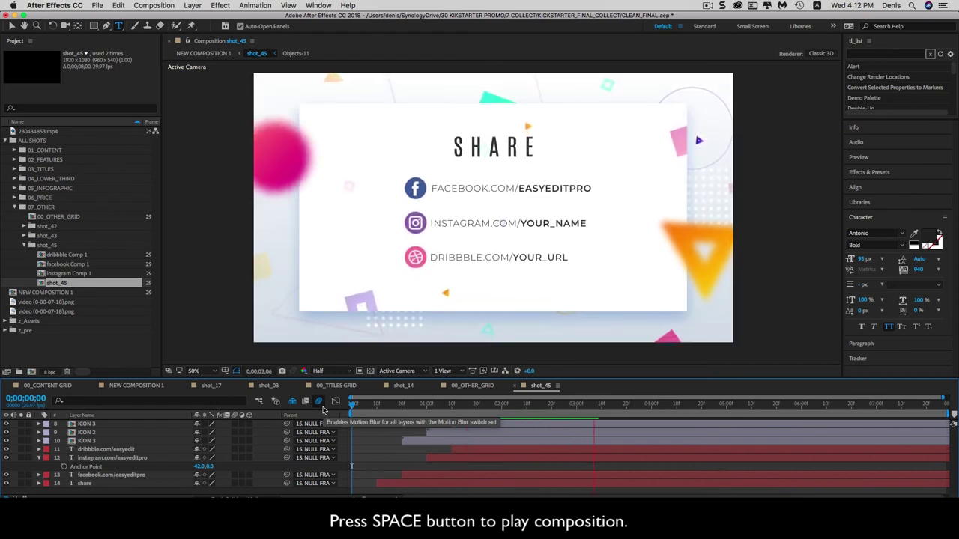
pyautogui.press('space')
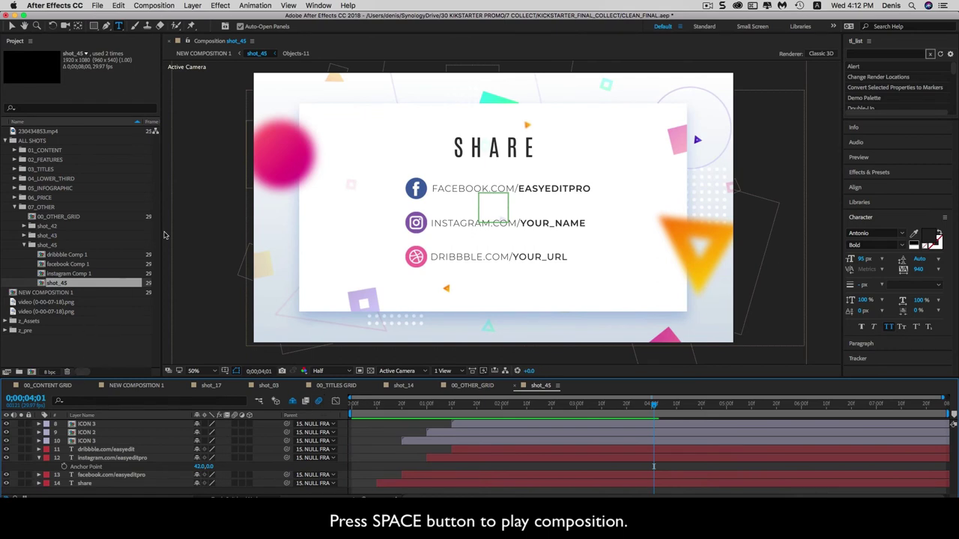
# Stagger the layers in NEW COMPOSITION 1: shot_17 from about 4 s, shot_22 from about 9.5 s, shot_14 and shot_45 moved further along
pyautogui.click(209, 54)
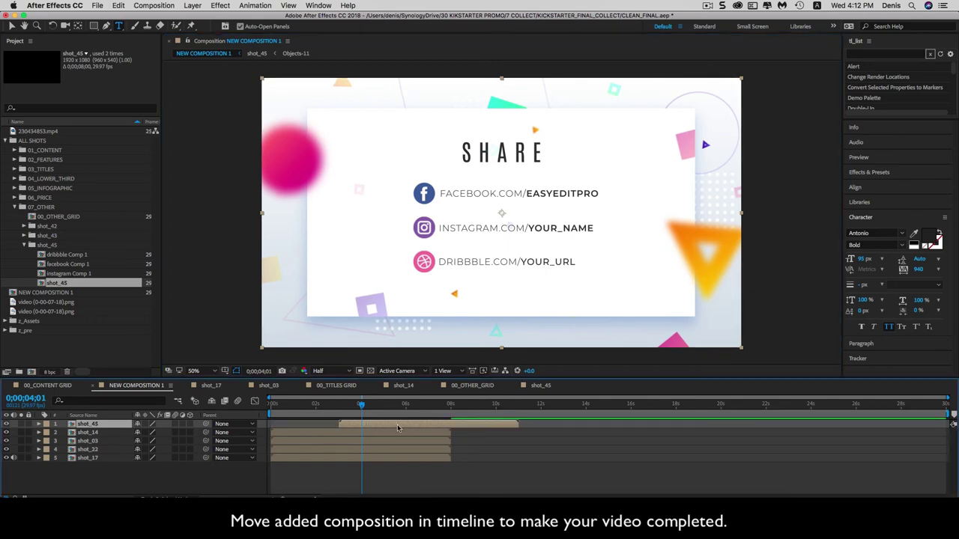
pyautogui.moveTo(360, 424); pyautogui.dragTo(477, 424)
pyautogui.moveTo(360, 432); pyautogui.dragTo(594, 432)
pyautogui.moveTo(360, 458); pyautogui.dragTo(605, 452)
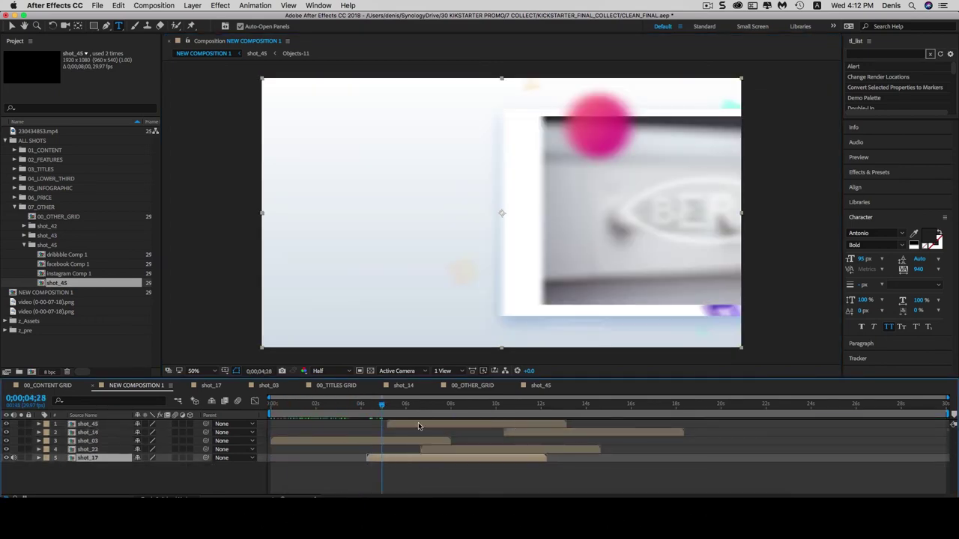
pyautogui.moveTo(450, 458); pyautogui.dragTo(372, 458)
pyautogui.moveTo(372, 404); pyautogui.dragTo(786, 433)
pyautogui.click(492, 405)
pyautogui.moveTo(605, 452); pyautogui.dragTo(494, 451)
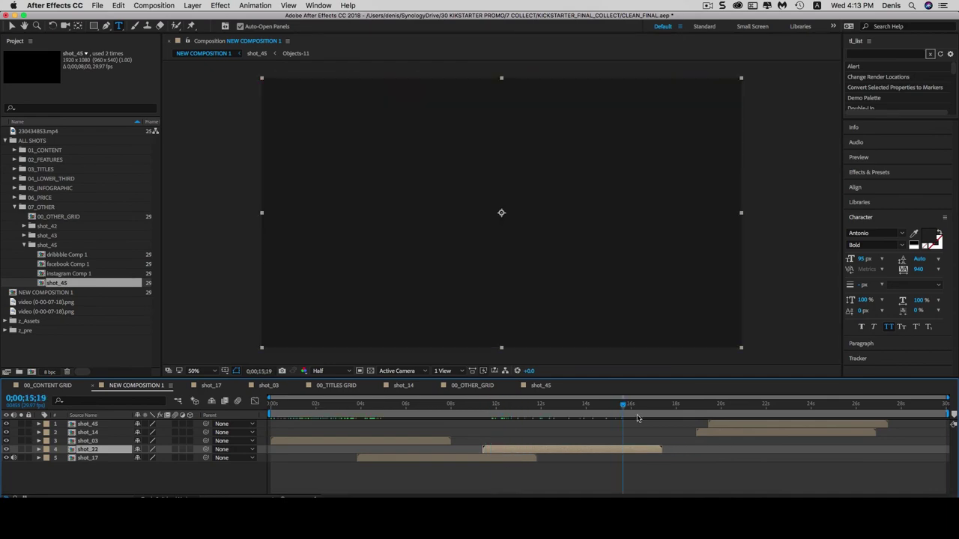
# Move shot_14 to start at about 14 s and shot_45 at about 21 s, checking the shot_14 section of the timeline
pyautogui.moveTo(749, 424); pyautogui.dragTo(780, 424)
pyautogui.moveTo(749, 432); pyautogui.dragTo(632, 433)
pyautogui.click(564, 409)
pyautogui.moveTo(574, 408); pyautogui.dragTo(678, 408)
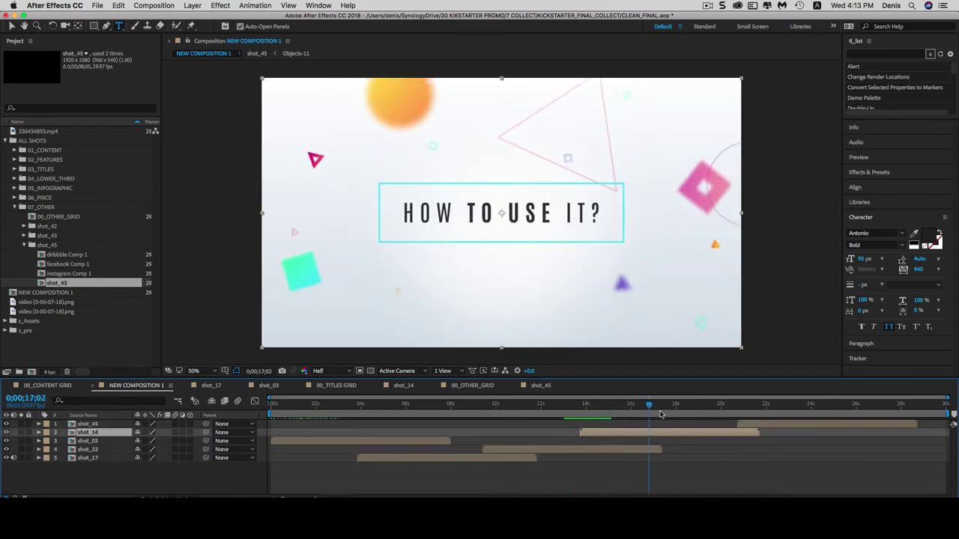
# Add 230434853.mp4 above shot_14, with its visible part from about 18 s, and move shot_45 to start at about 24.5 s
pyautogui.moveTo(38, 131); pyautogui.dragTo(96, 434)
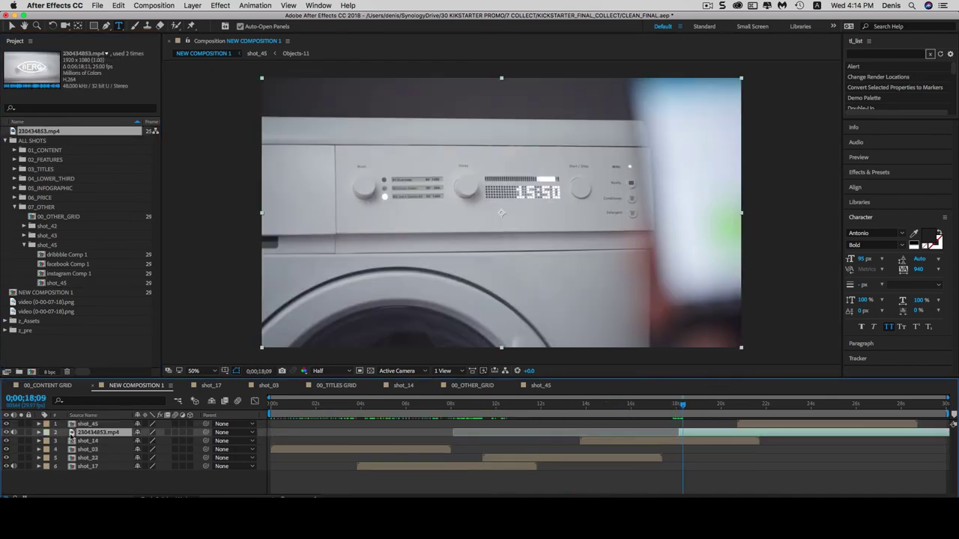
pyautogui.moveTo(742, 424); pyautogui.dragTo(794, 424)
pyautogui.click(769, 405)
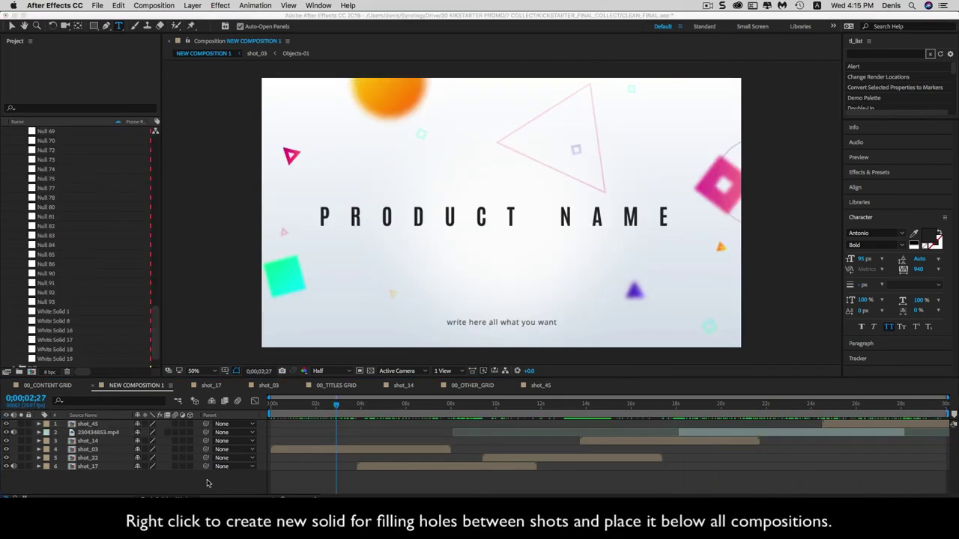
# Create a white (FFFFFF) 1920 x 1080 px solid named BG in NEW COMPOSITION 1
pyautogui.rightClick(181, 486)
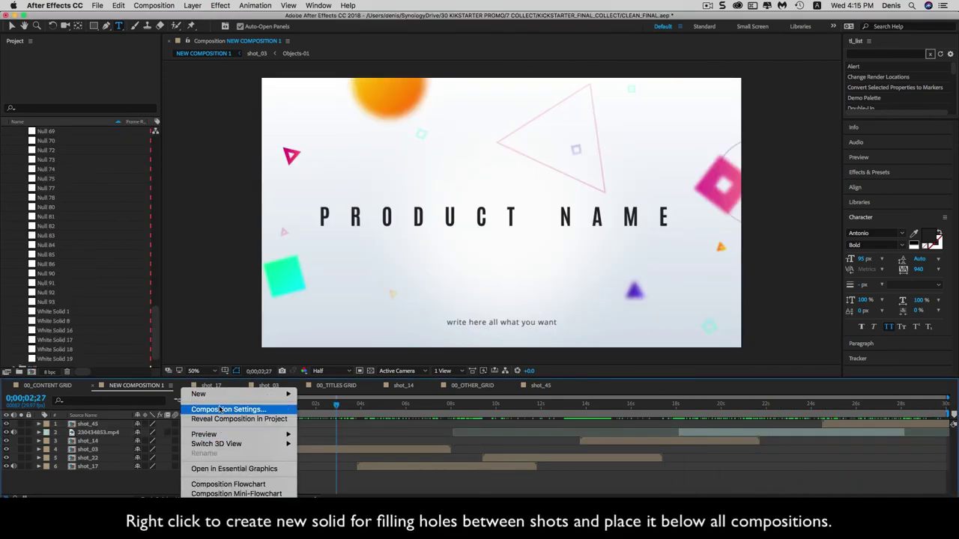
pyautogui.moveTo(202, 394)
pyautogui.click(334, 419)
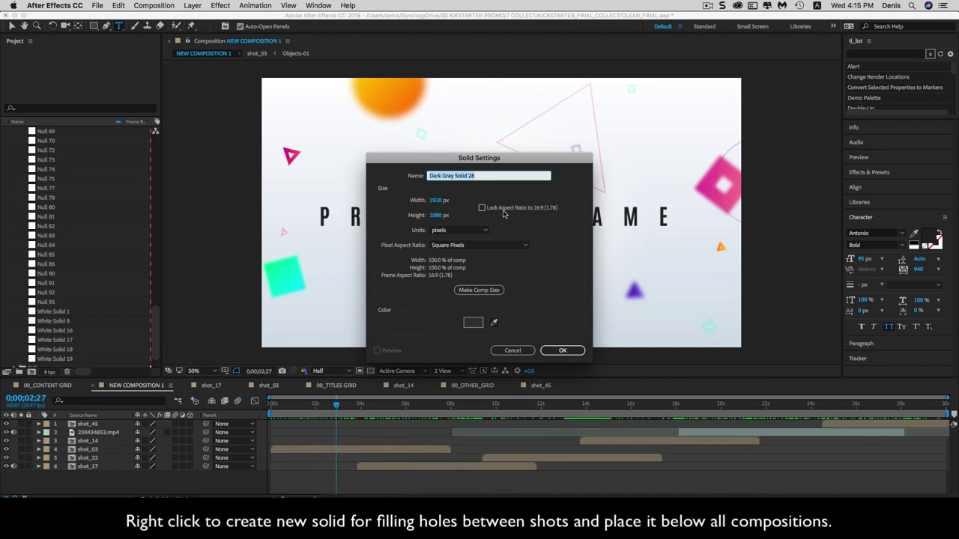
pyautogui.click(470, 325)
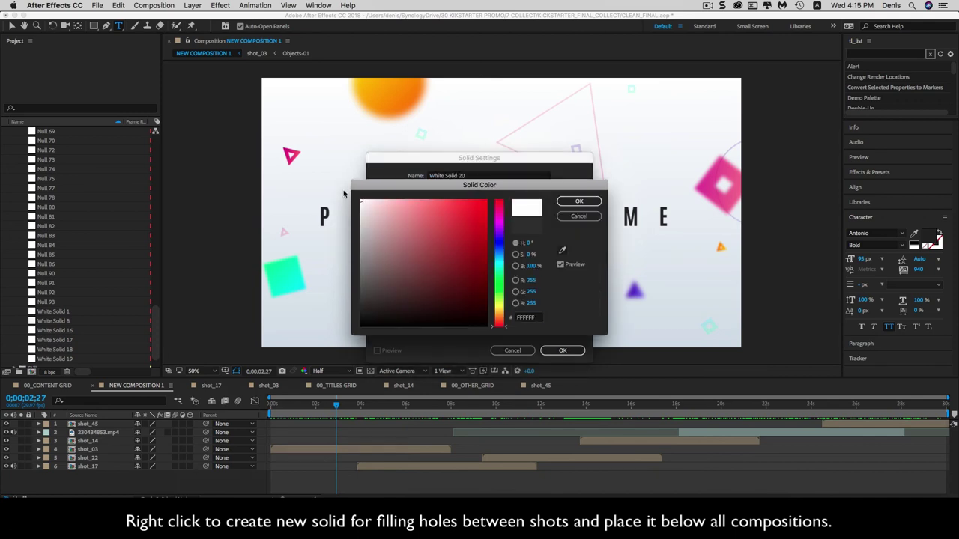
pyautogui.click(579, 202)
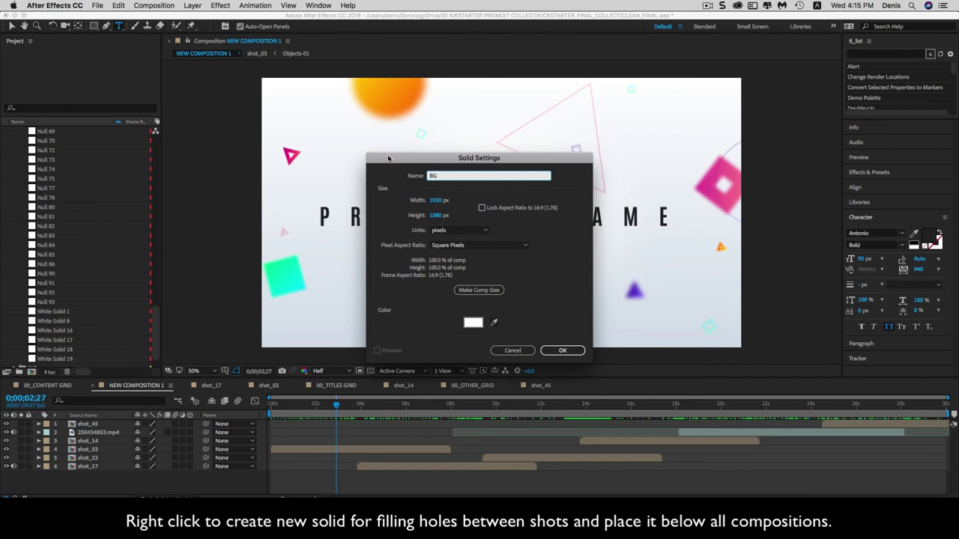
pyautogui.write('BG')
pyautogui.click(554, 351)
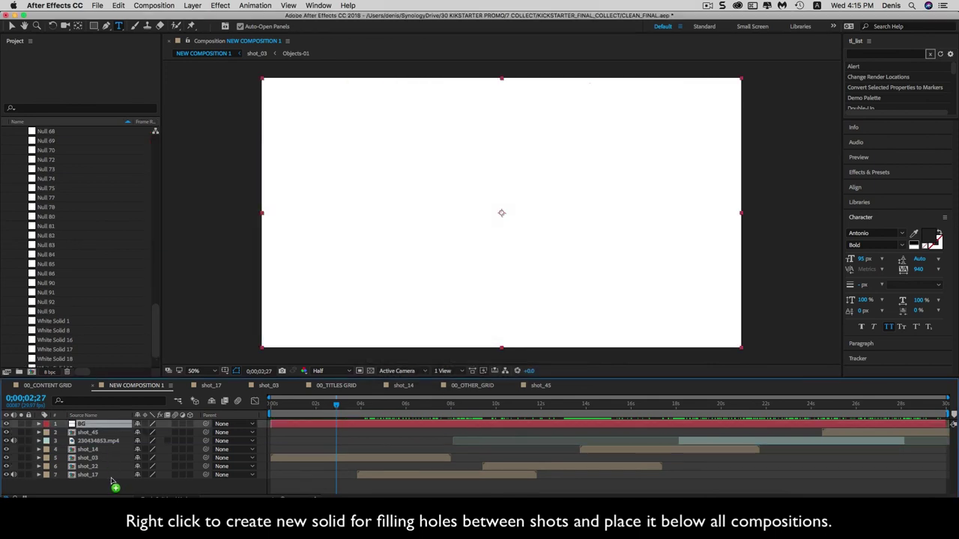
# Place the BG solid below all other layers and play back NEW COMPOSITION 1 from the start
pyautogui.moveTo(111, 482); pyautogui.dragTo(109, 485)
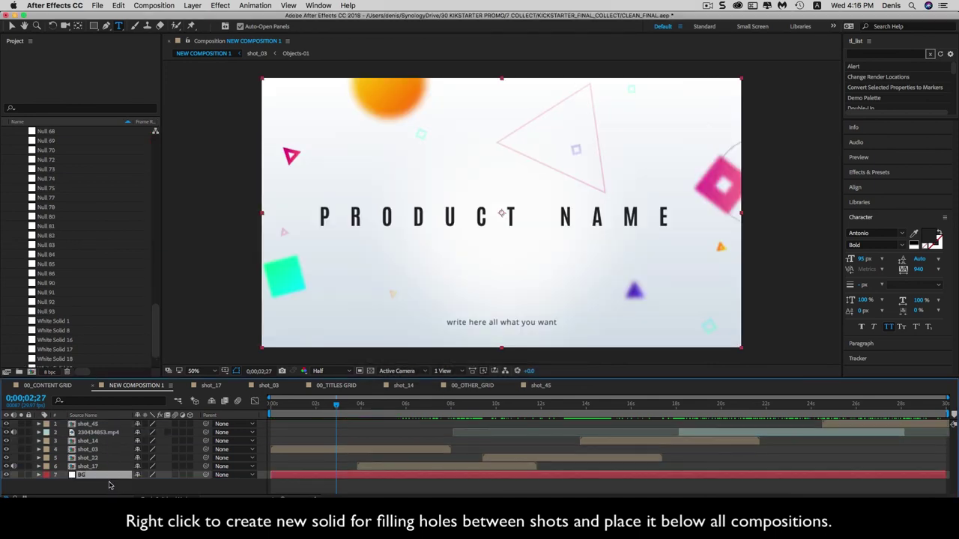
pyautogui.click(272, 404)
pyautogui.press('space')
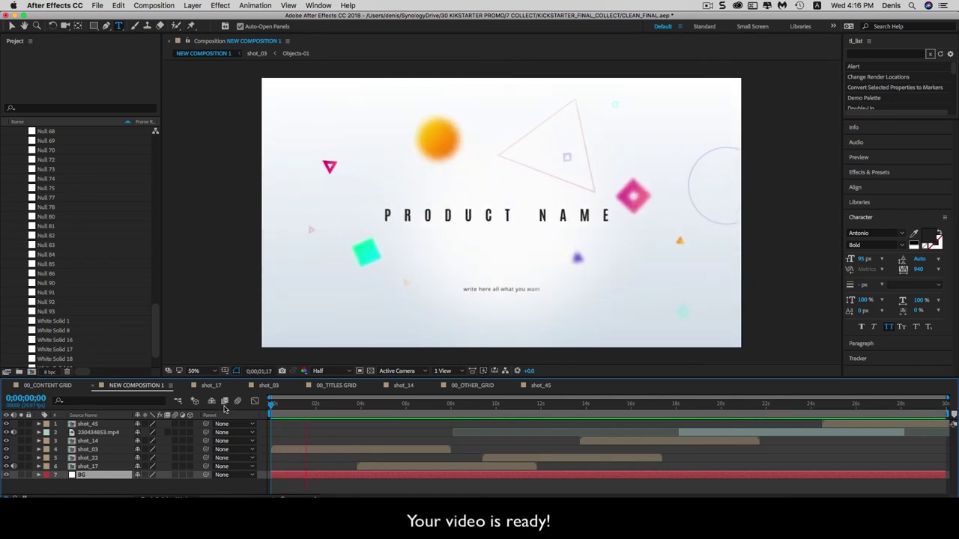